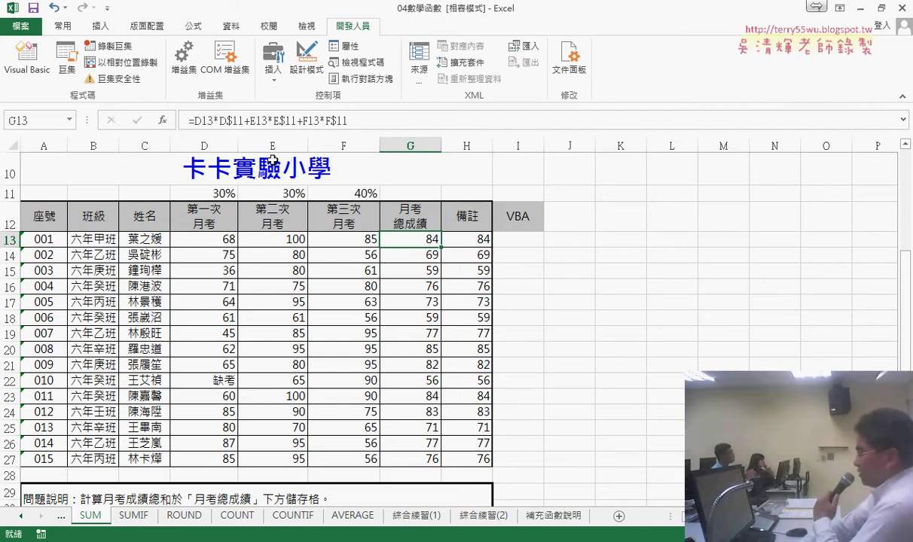
- Annotate how each exam score is multiplied by its 30%, 30% or 40% weight and summed
mouse_move(216, 241)
mouse_down()
mouse_move(238, 237)
mouse_move(217, 242)
mouse_up()
mouse_move(213, 196)
mouse_down()
mouse_move(230, 194)
mouse_move(238, 219)
mouse_move(265, 209)
mouse_up()
drag(257, 202, 257, 219)
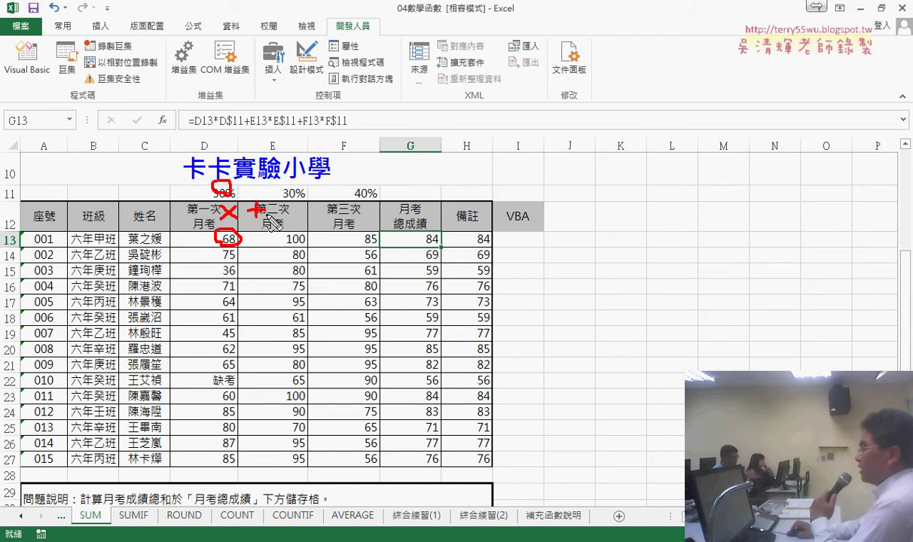
drag(286, 247, 304, 244)
mouse_move(290, 205)
mouse_down()
mouse_move(310, 220)
mouse_move(290, 222)
mouse_move(285, 188)
mouse_up()
mouse_move(328, 218)
mouse_down()
mouse_move(368, 229)
mouse_move(360, 186)
mouse_up()
drag(195, 129, 335, 128)
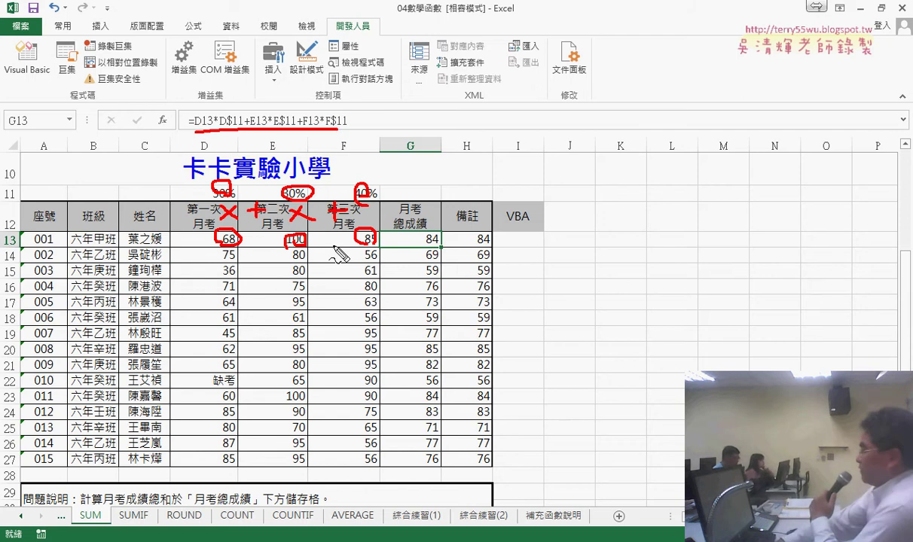
key(Escape)
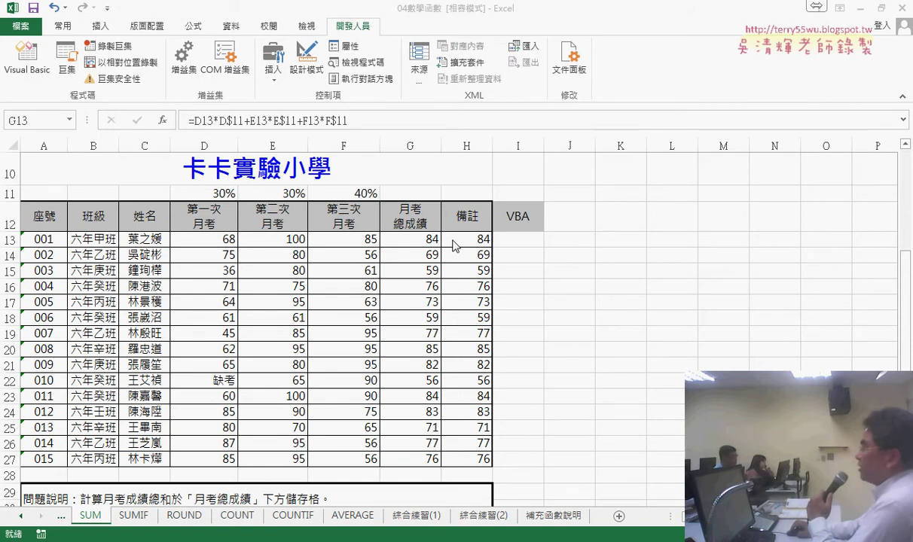
- Review the SUMPRODUCT formula in H13, leave it unchanged, then select cell I13
click(474, 236)
drag(189, 120, 264, 120)
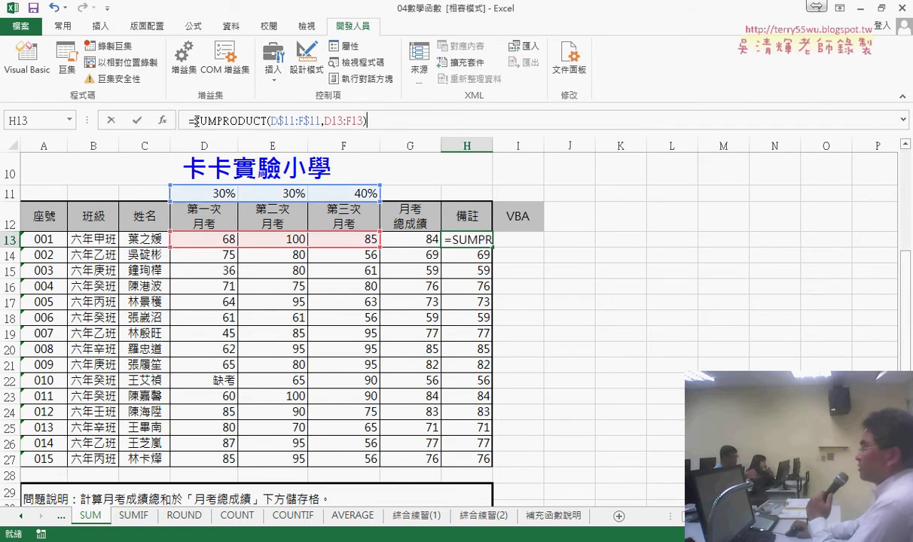
click(277, 120)
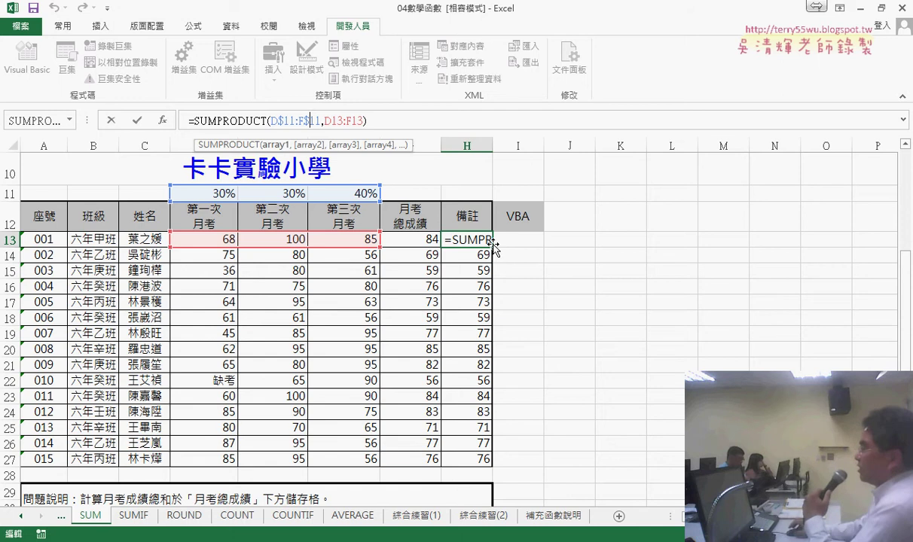
click(136, 120)
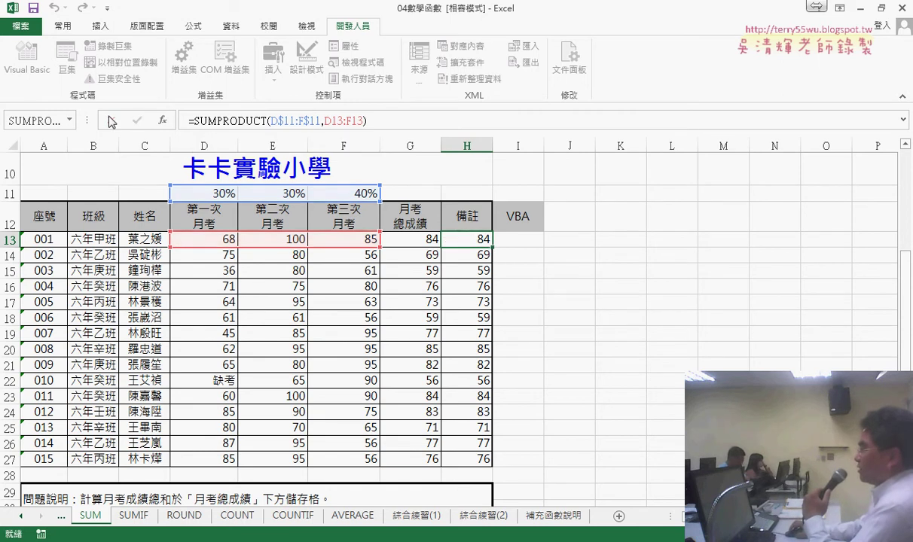
click(522, 243)
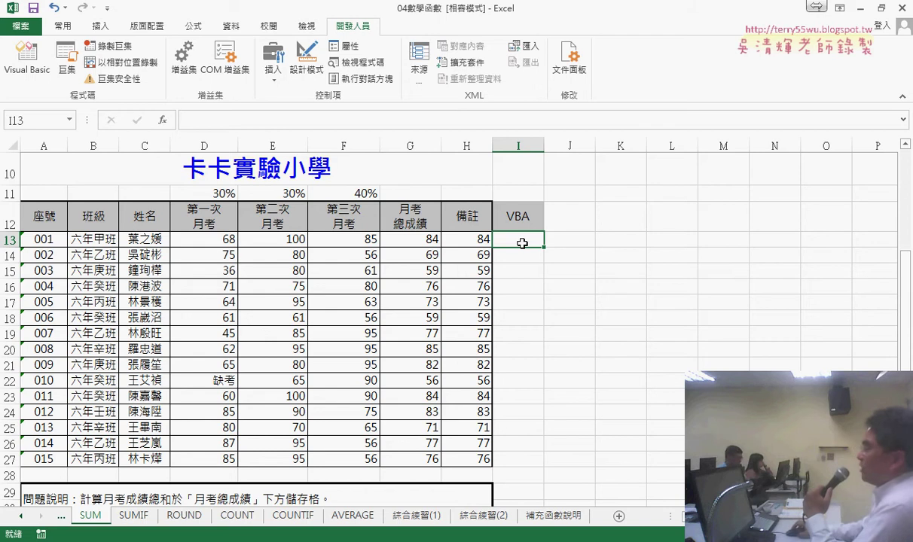
- Draw a form button near J12 and assign it the 月考 macro
click(273, 58)
click(254, 106)
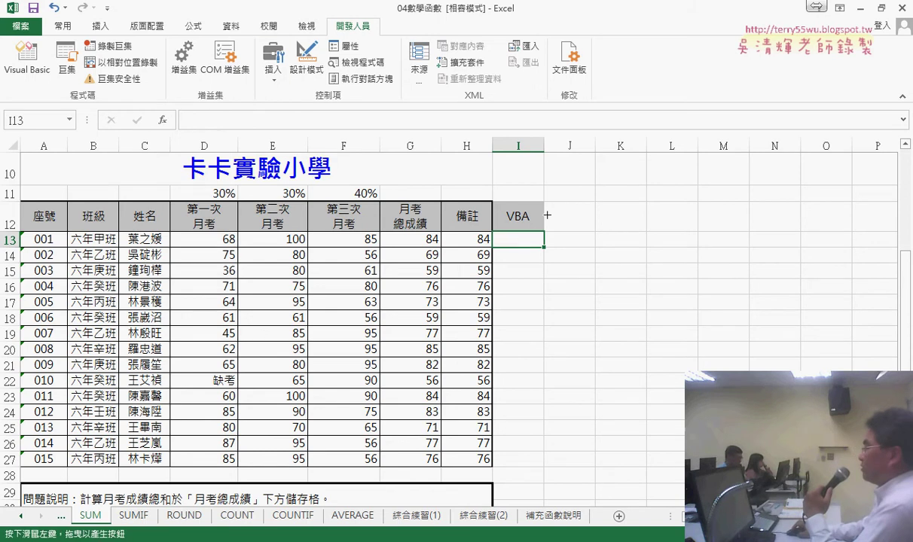
drag(579, 210, 625, 229)
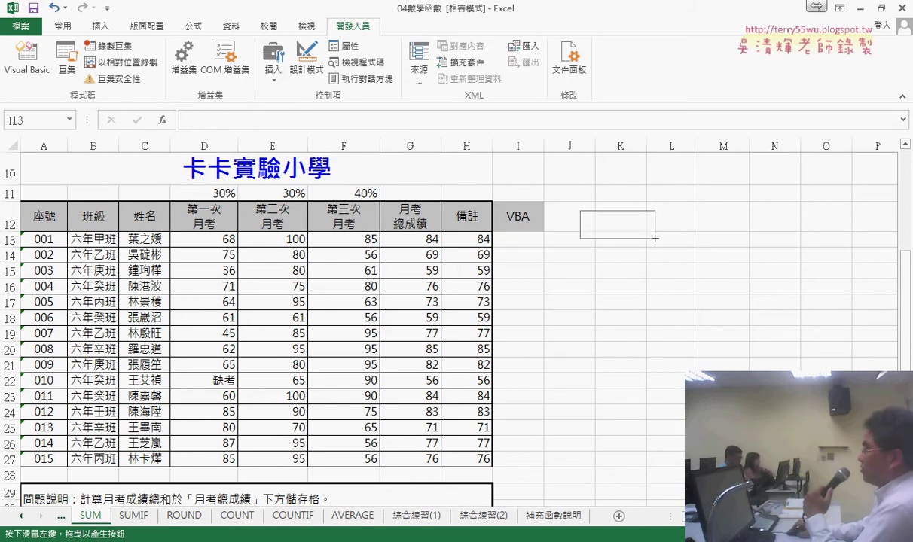
click(476, 297)
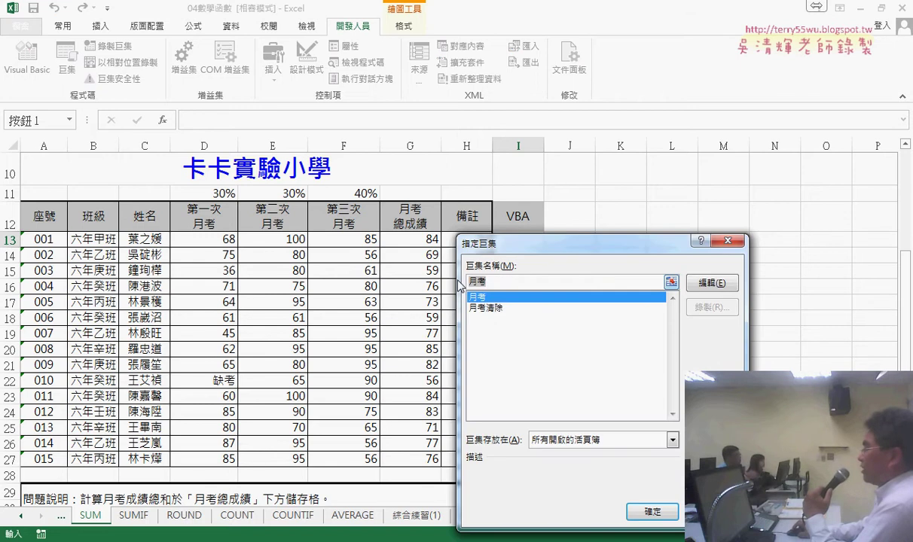
right_click(491, 284)
click(528, 308)
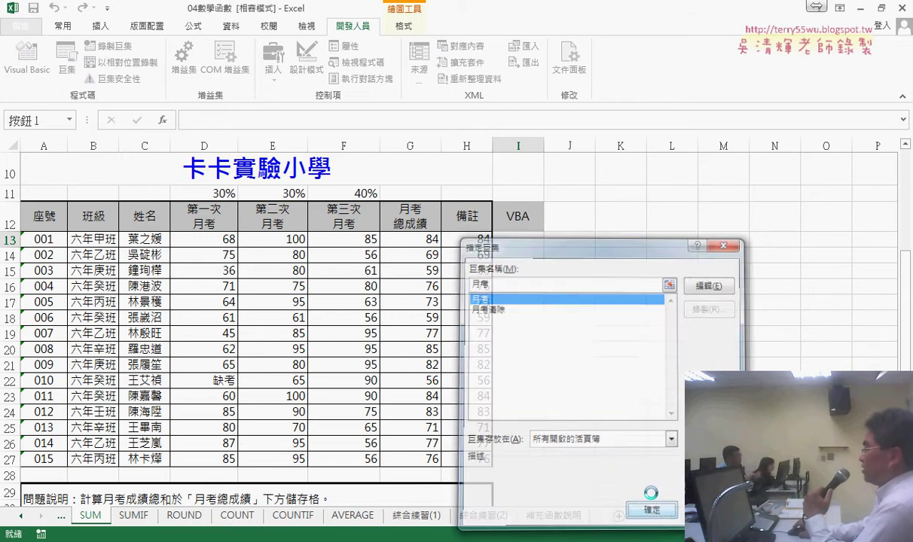
click(653, 511)
- Rename the button caption to 月考, deselect it, and select column I
click(624, 223)
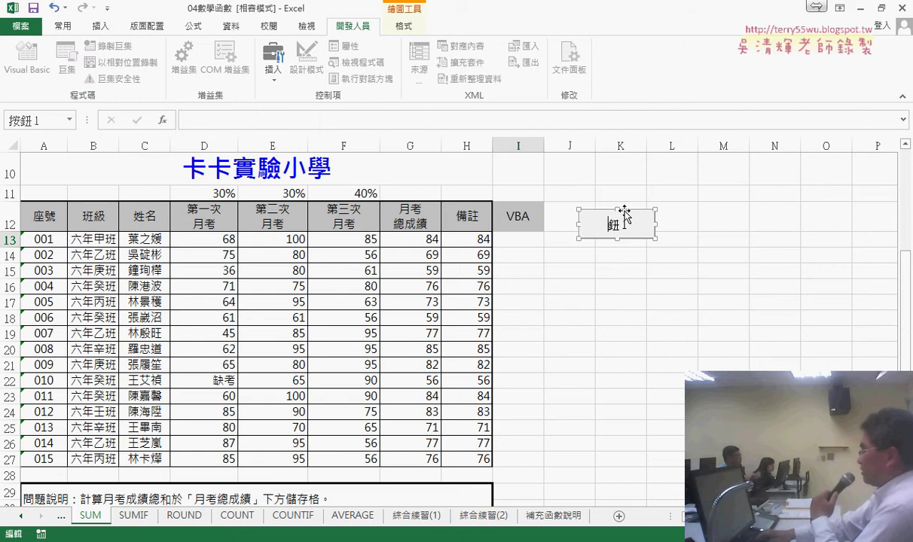
key(BackSpace)
text(月考)
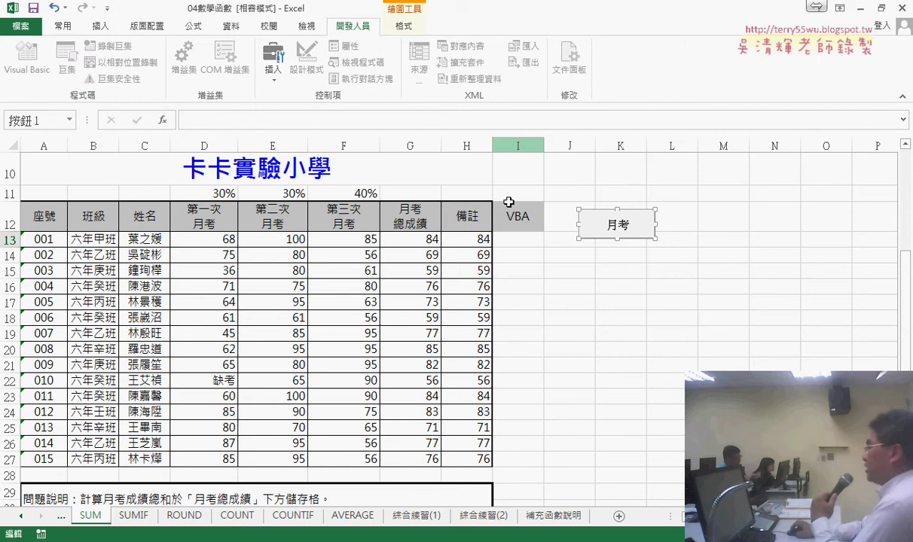
click(517, 237)
click(522, 144)
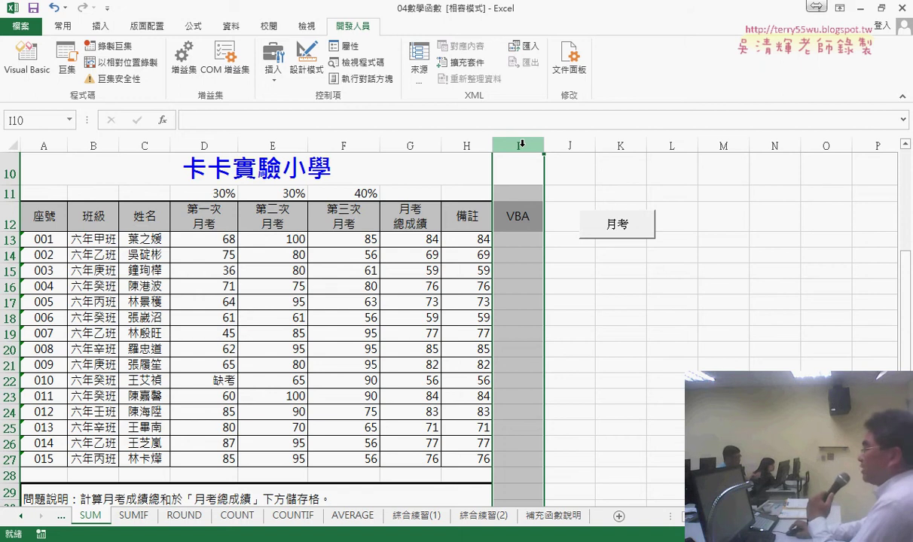
- Check the 30%, 30%, 40% weights, the D13/E13 scores and G13's formula, then select I13
click(222, 192)
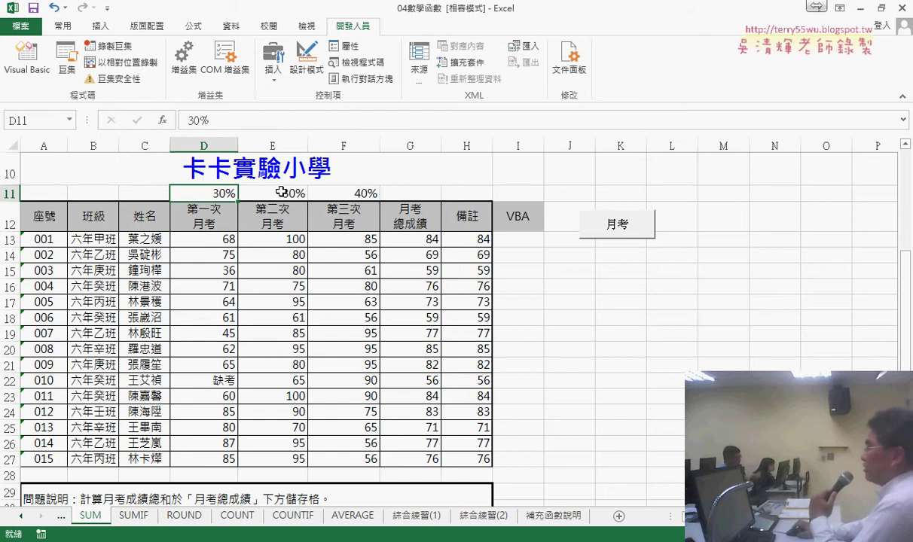
click(285, 192)
click(345, 191)
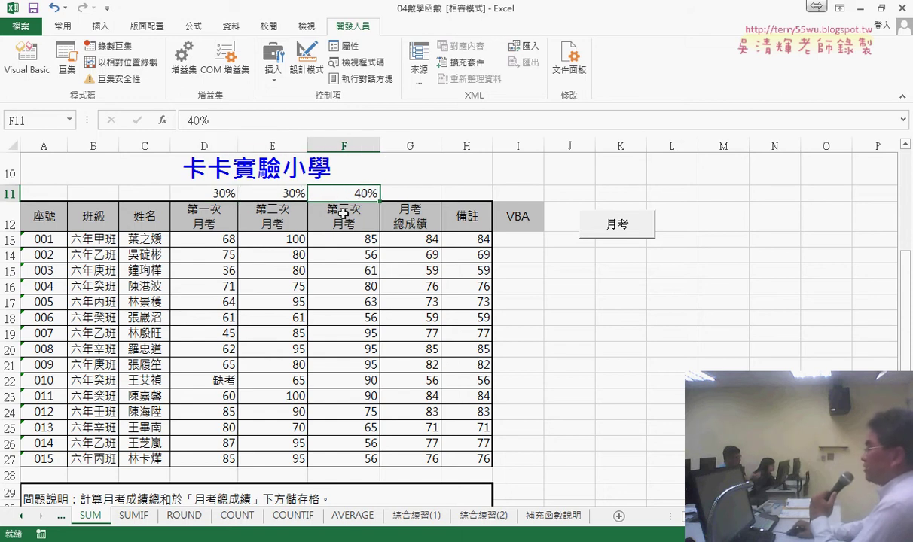
click(230, 240)
click(274, 240)
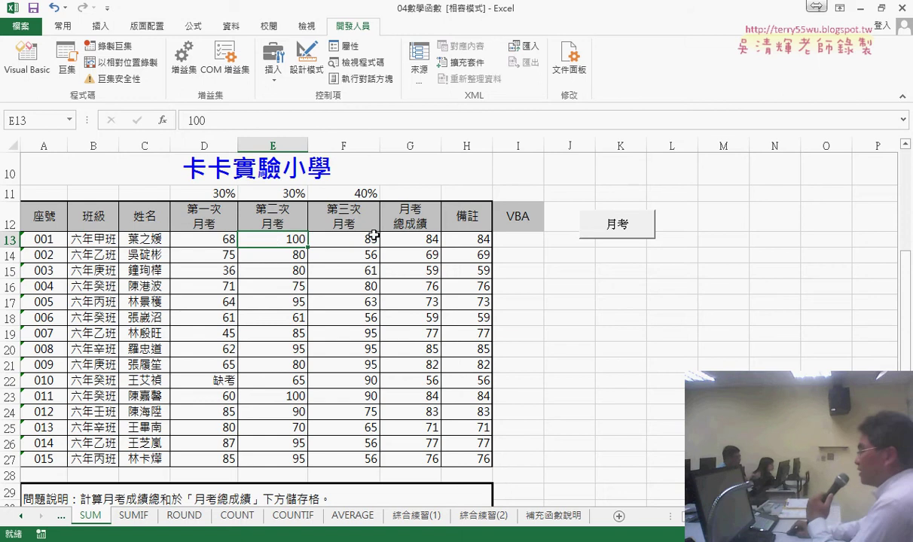
click(404, 234)
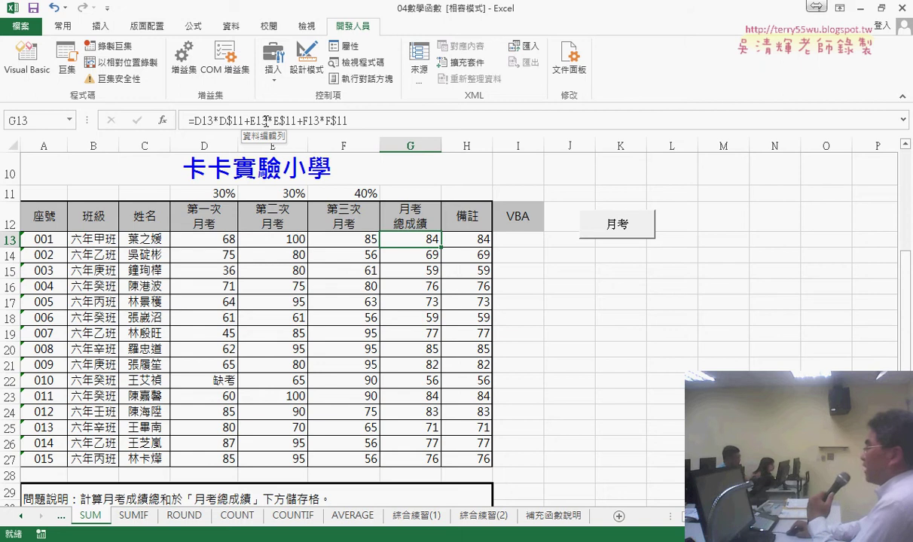
click(533, 243)
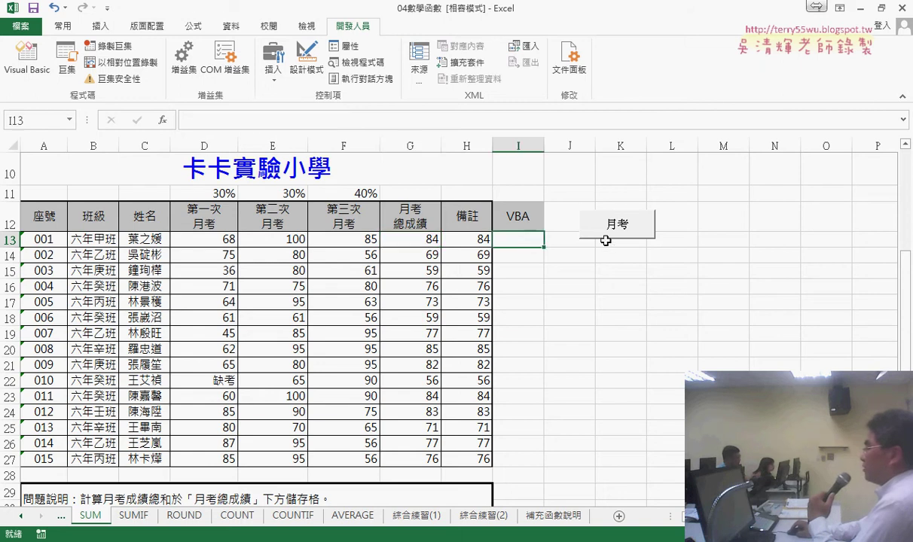
- Copy the 月考 button, paste it at J14, and align it just below the original
right_click(581, 239)
click(590, 251)
click(584, 257)
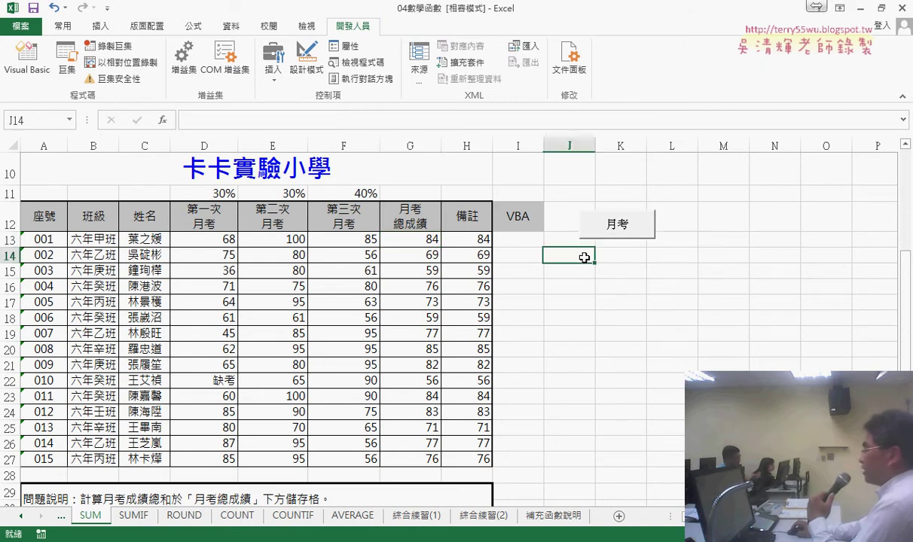
right_click(584, 257)
click(606, 302)
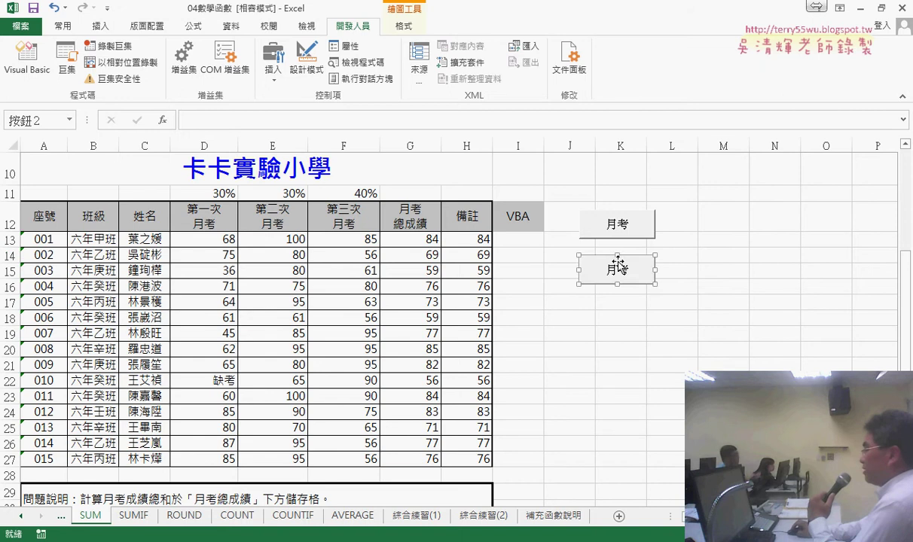
drag(618, 263, 620, 254)
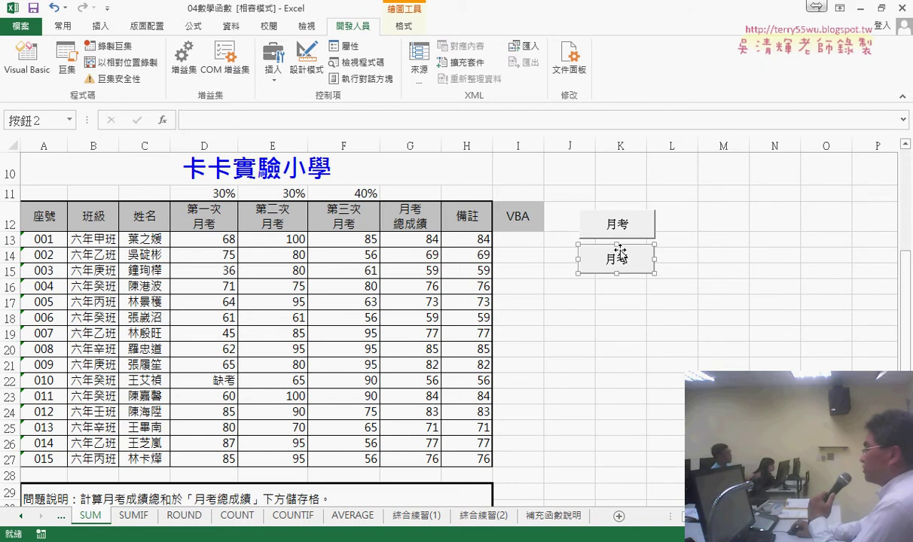
- Assign the 月考清除 macro to the copied button
right_click(620, 254)
click(633, 353)
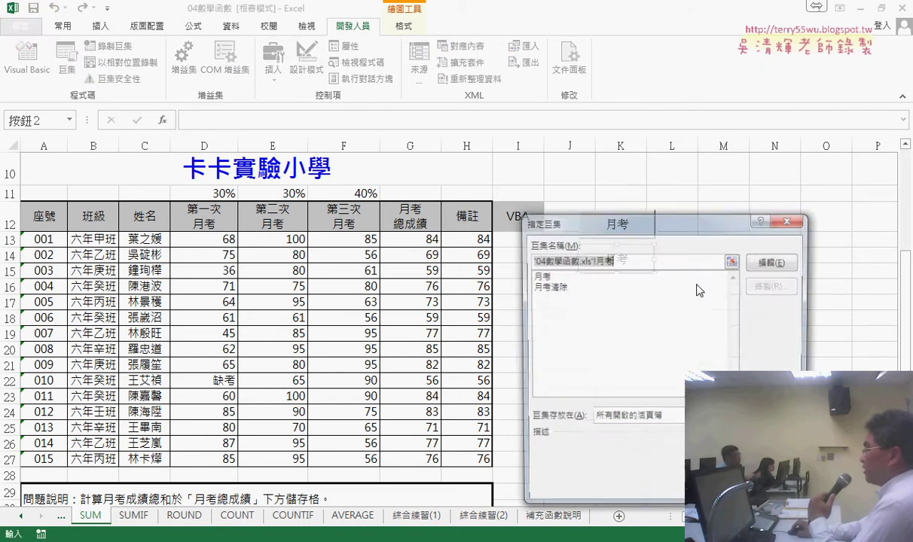
click(553, 289)
right_click(552, 264)
click(577, 286)
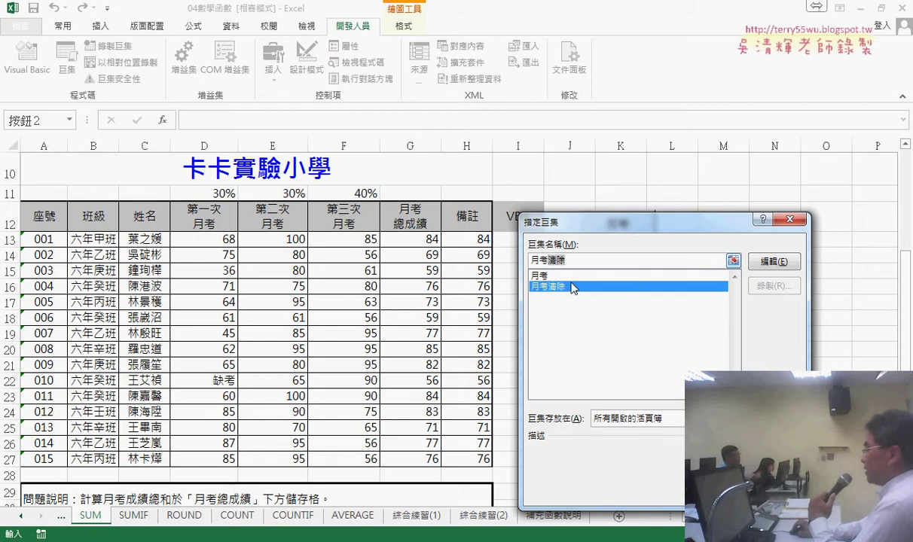
key(Return)
- Rename the copy's caption to 清除, then run 月考 to fill column I
click(608, 260)
key(Delete)
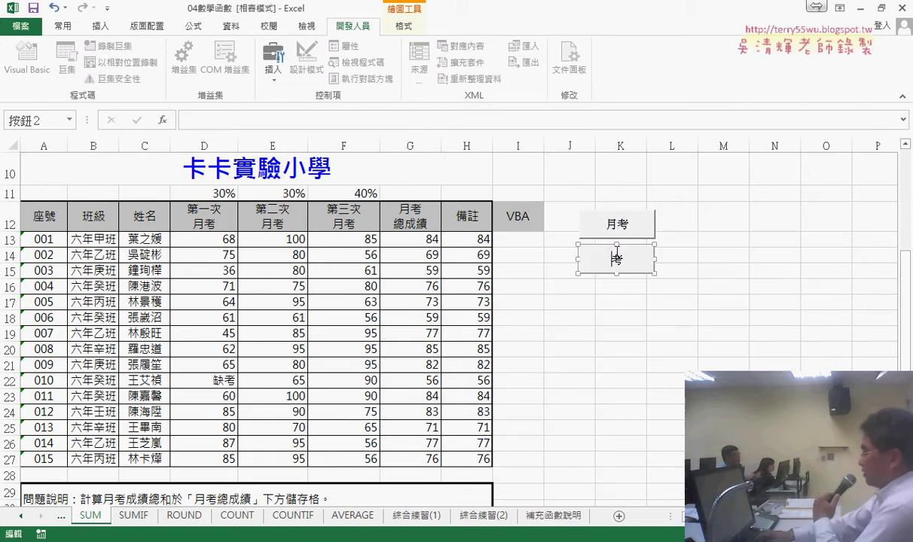
key(Delete)
text(清除)
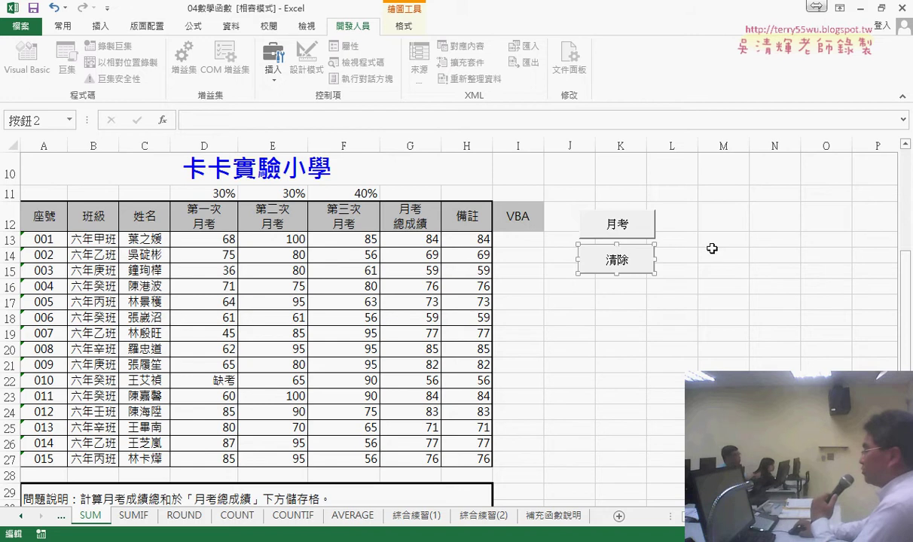
click(774, 271)
click(637, 230)
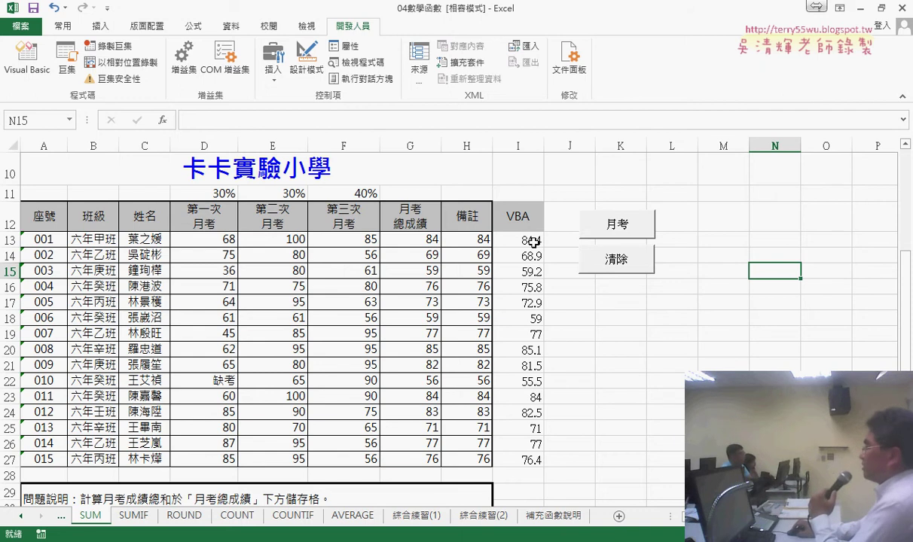
drag(532, 241, 527, 459)
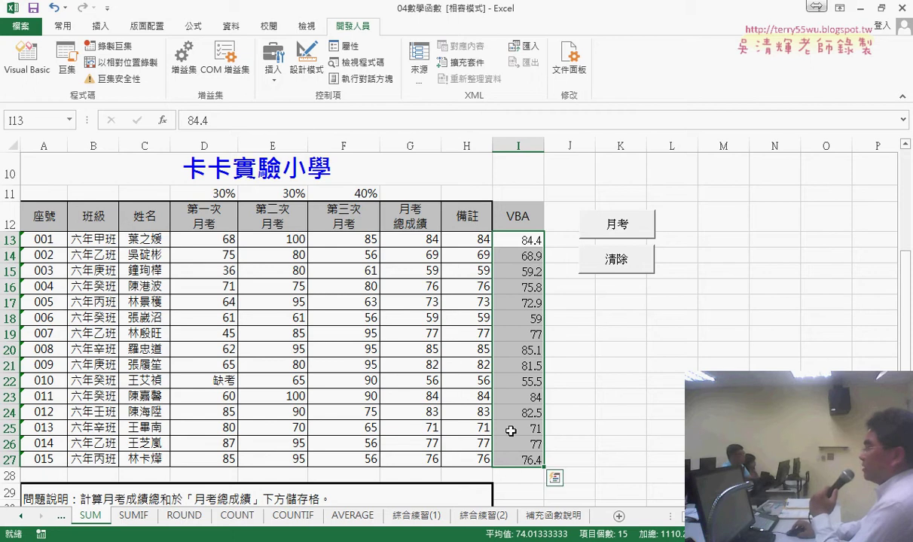
click(64, 27)
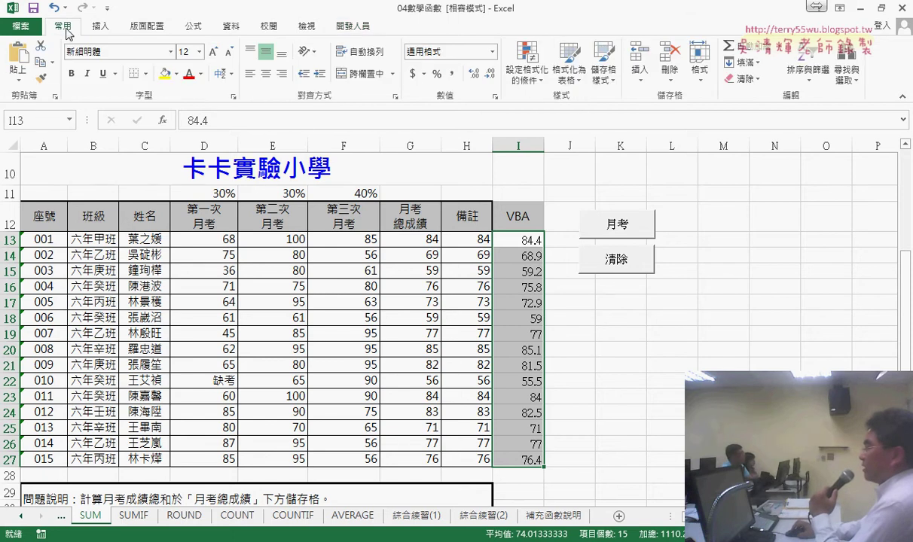
click(488, 75)
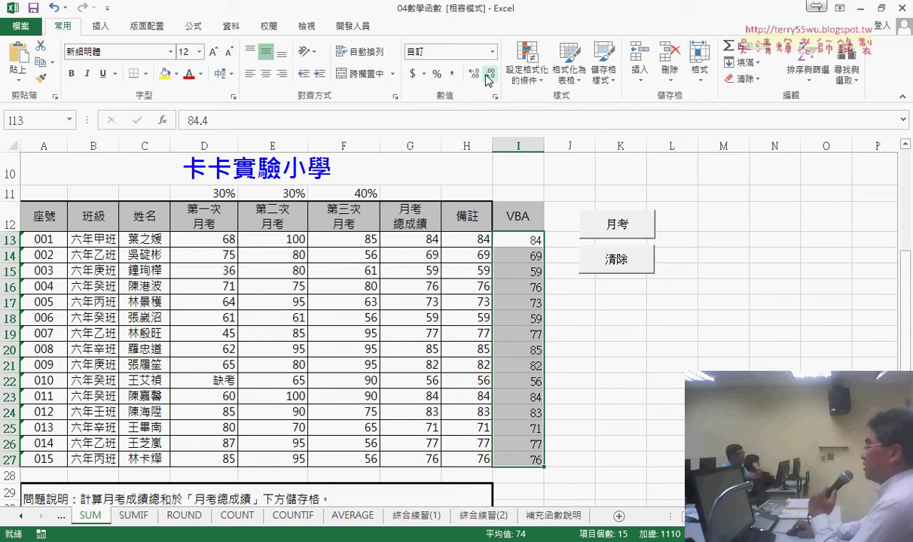
click(475, 75)
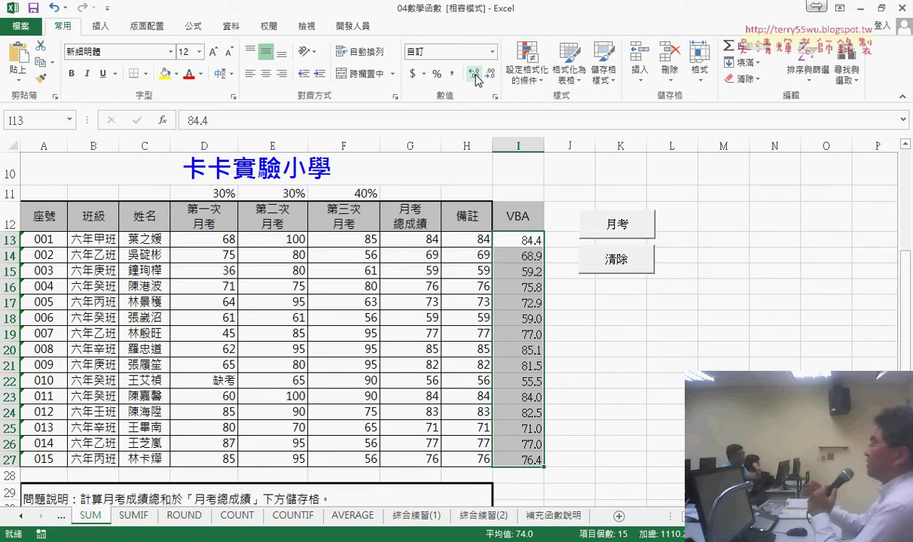
key(ctrl+z)
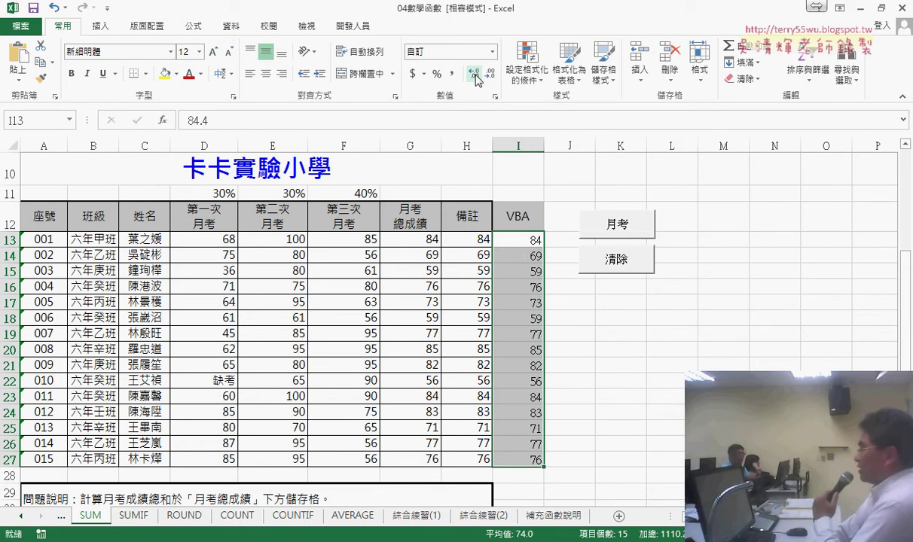
key(ctrl+z)
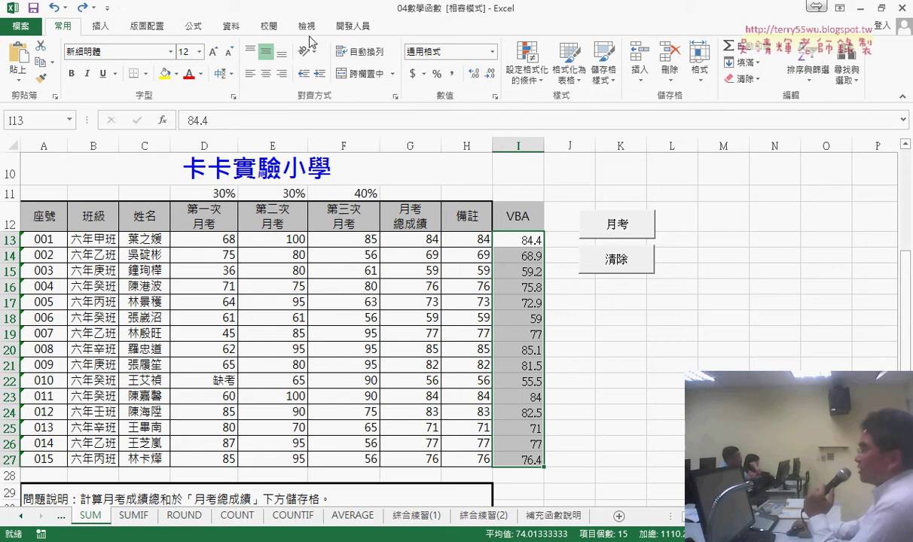
click(362, 28)
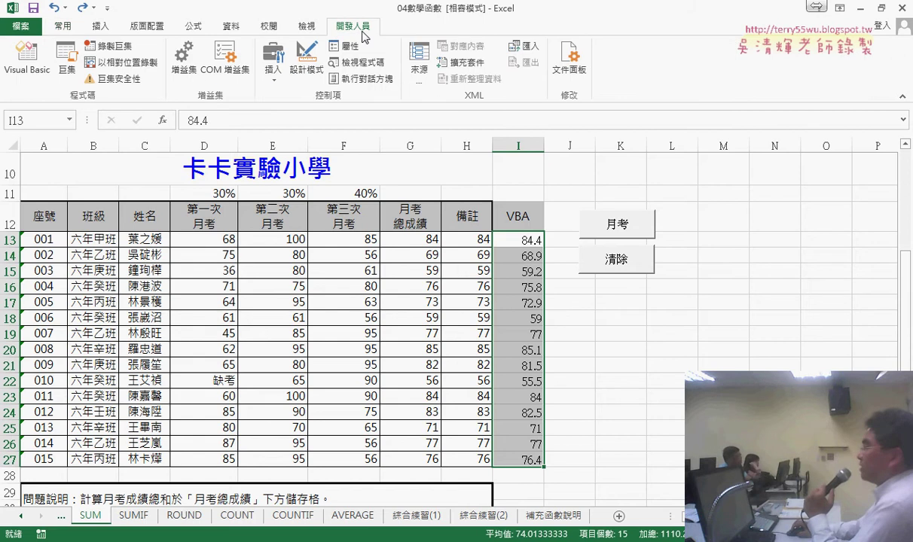
- Open Module1 in the VBA editor and select the 月考 macro's Cells(i, "I") statement
click(46, 71)
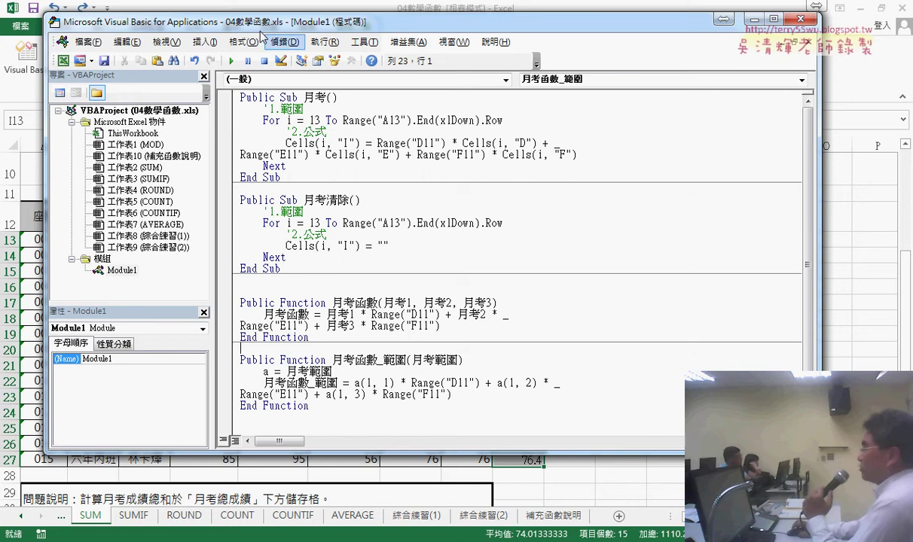
right_click(121, 213)
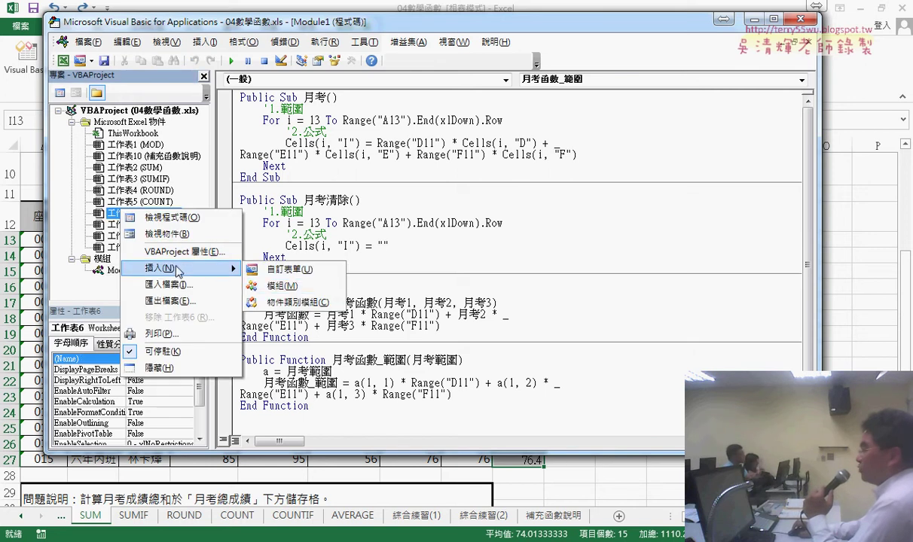
click(103, 272)
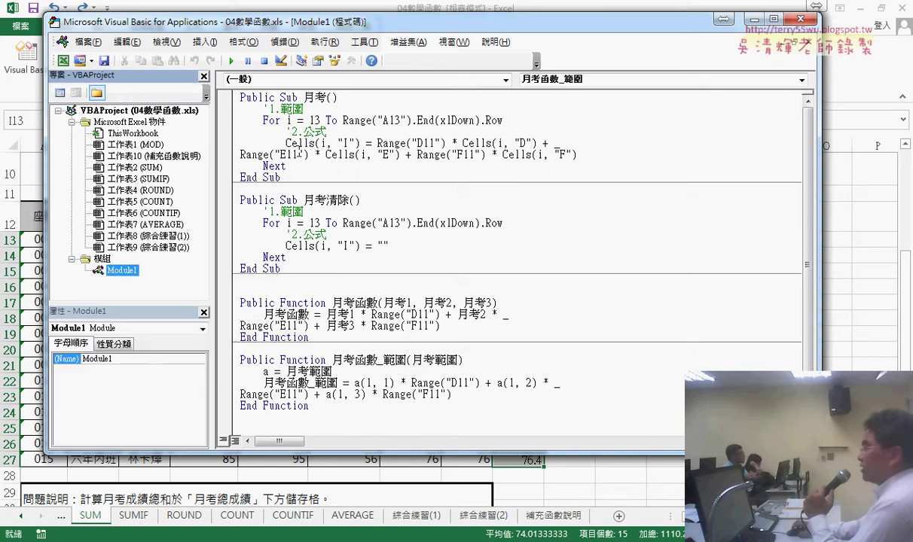
drag(305, 98, 315, 97)
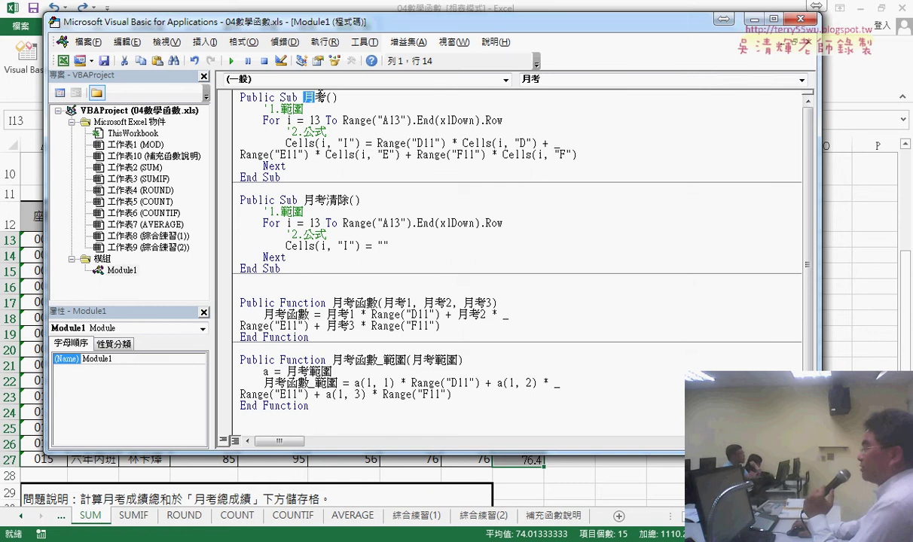
click(205, 41)
click(219, 57)
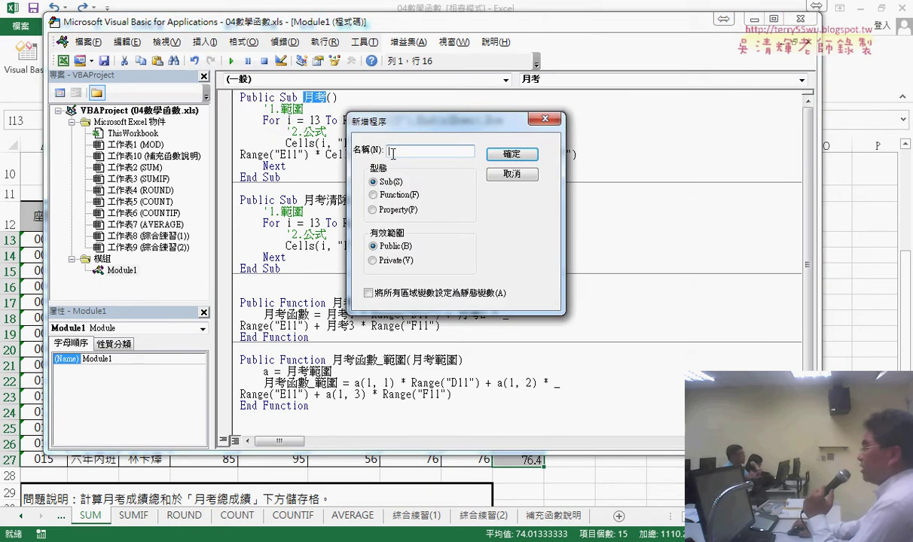
click(512, 175)
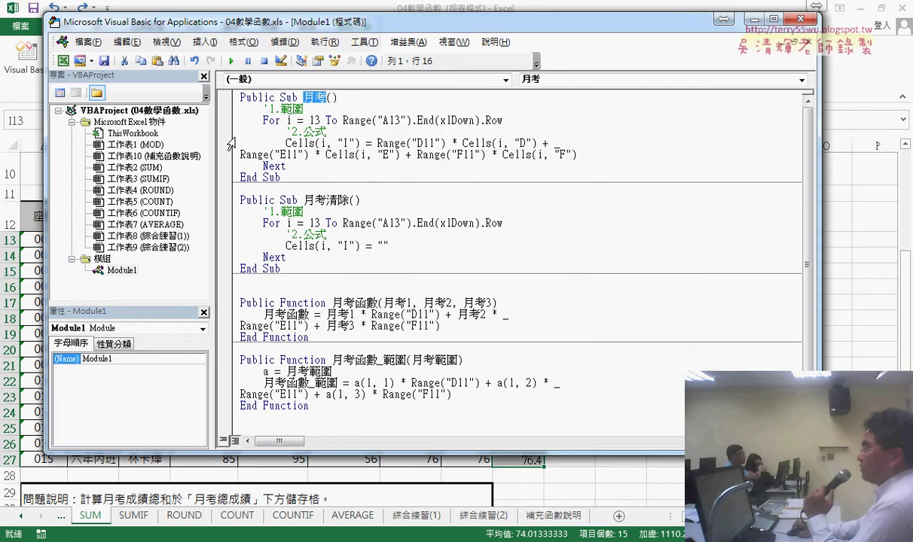
drag(232, 146, 229, 157)
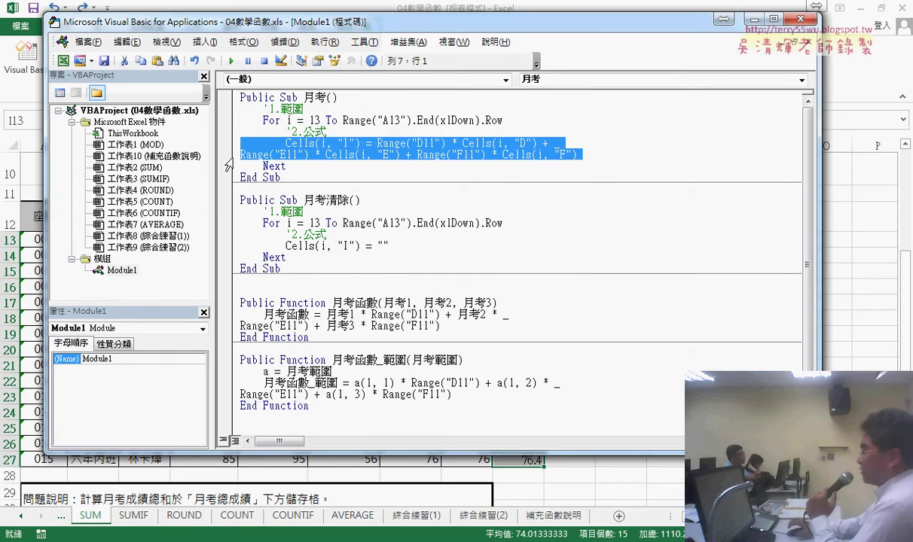
- Delete the Cells statement and annotate the loop running down rows to End(xlDown).Row
key(Delete)
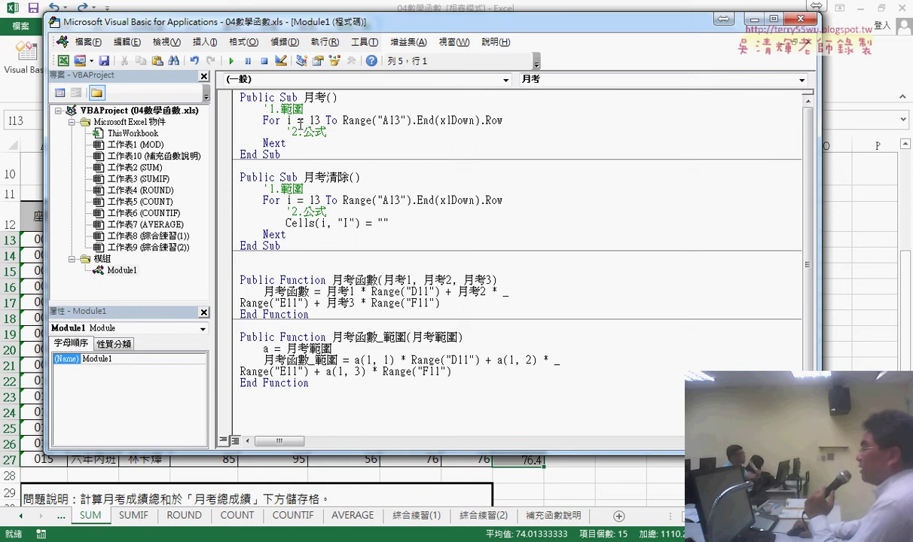
double_click(289, 121)
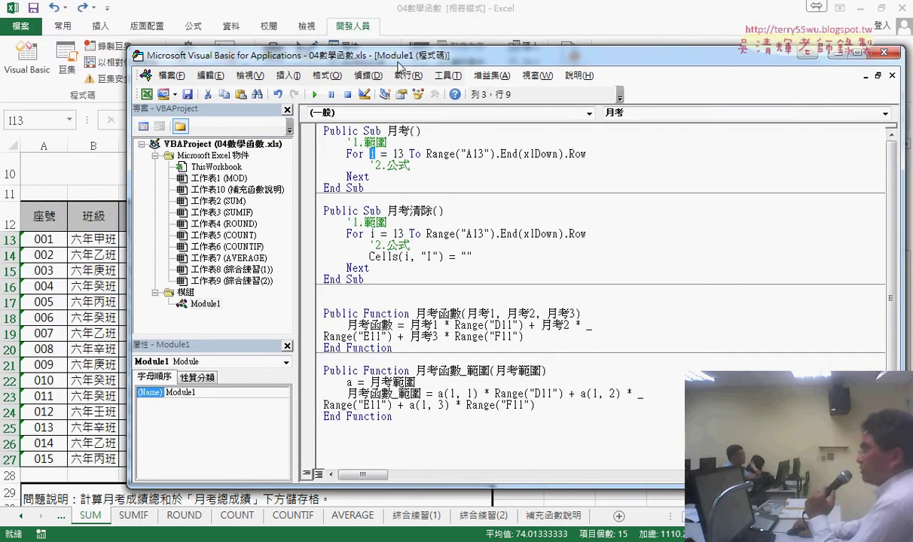
drag(300, 22, 570, 61)
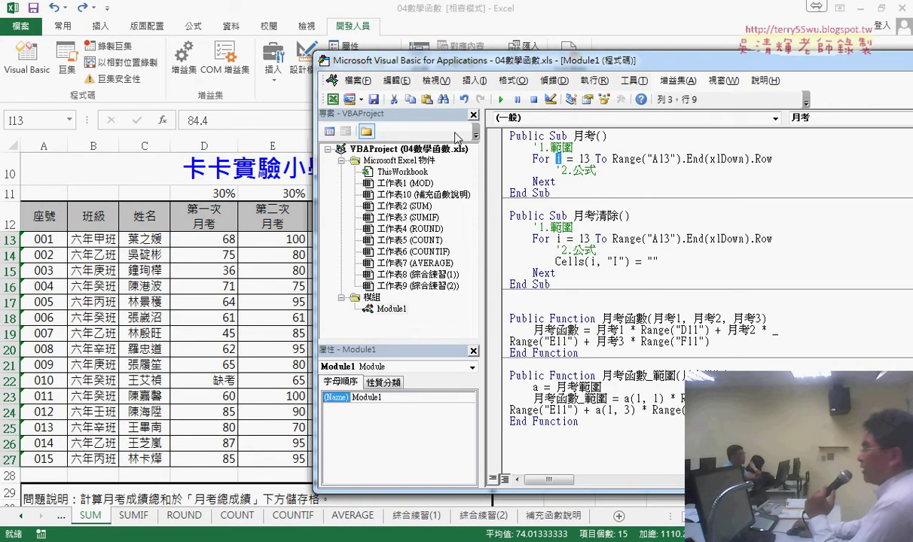
drag(463, 64, 263, 36)
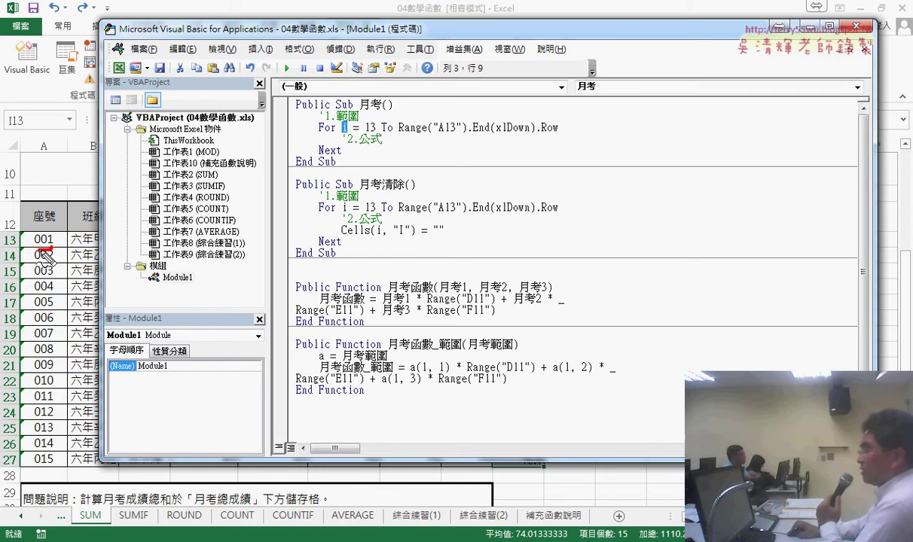
drag(43, 256, 71, 320)
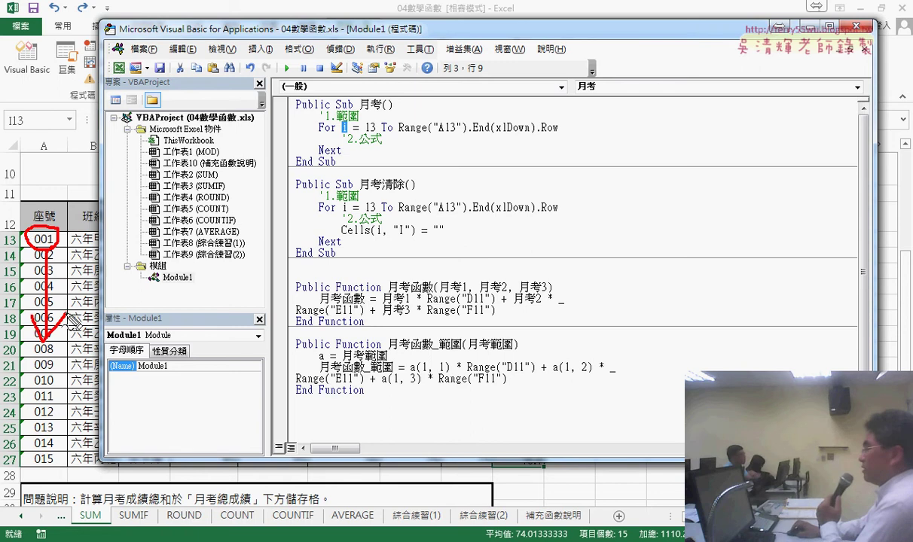
drag(473, 132, 563, 129)
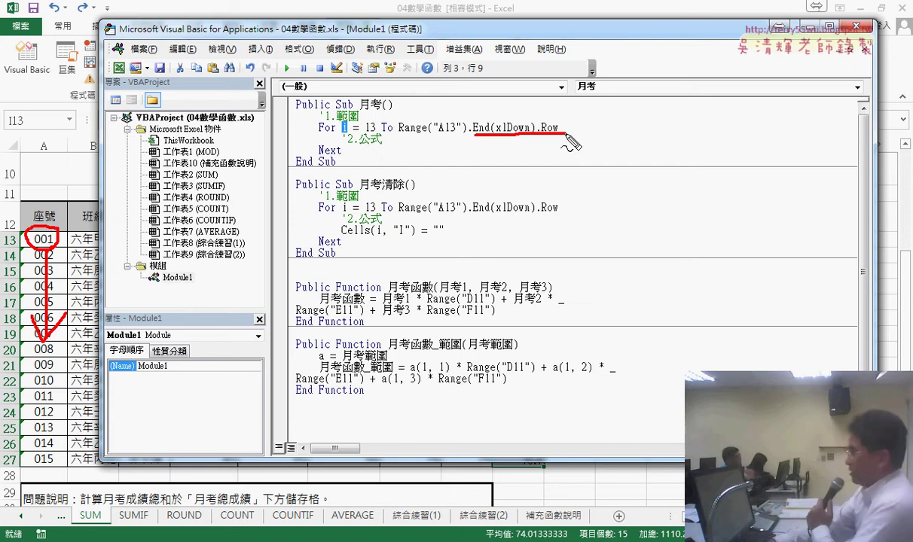
key(Escape)
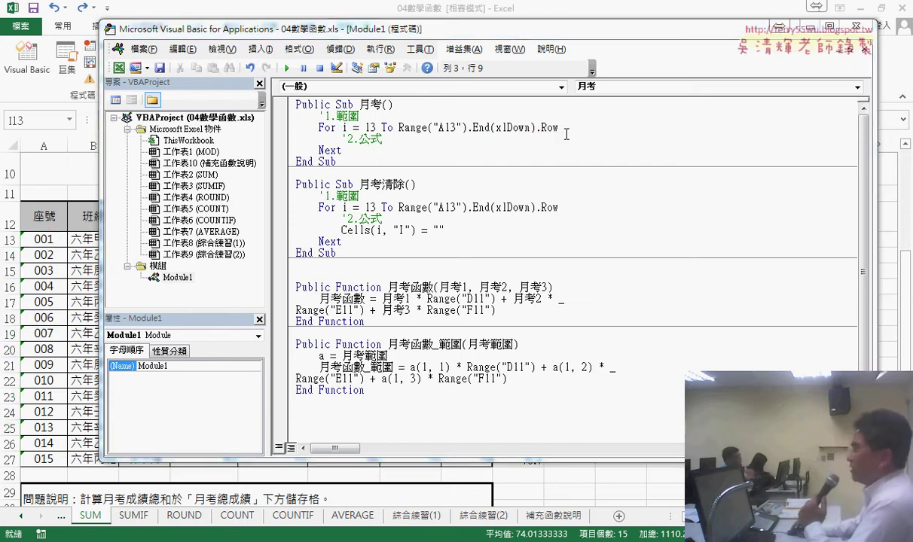
- Insert an empty line under the '2.公式 comment
click(476, 140)
key(Return)
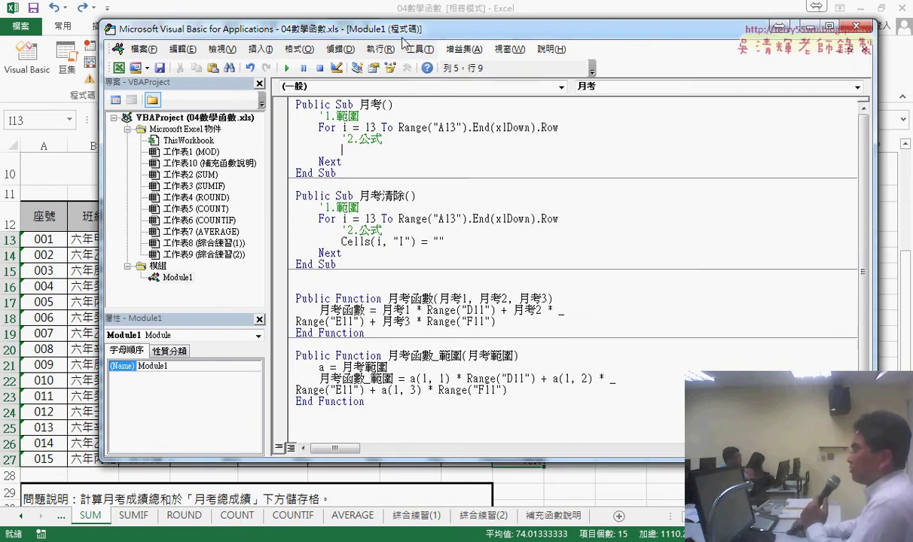
drag(400, 36, 855, 75)
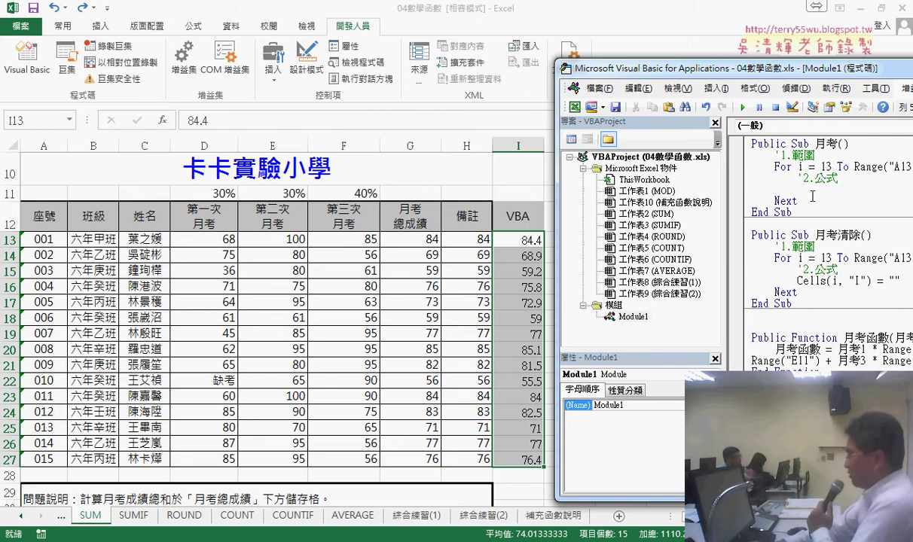
- Type the first term: cells(i,"I") = range("D11")*cells(i,"D")+
text(cells)
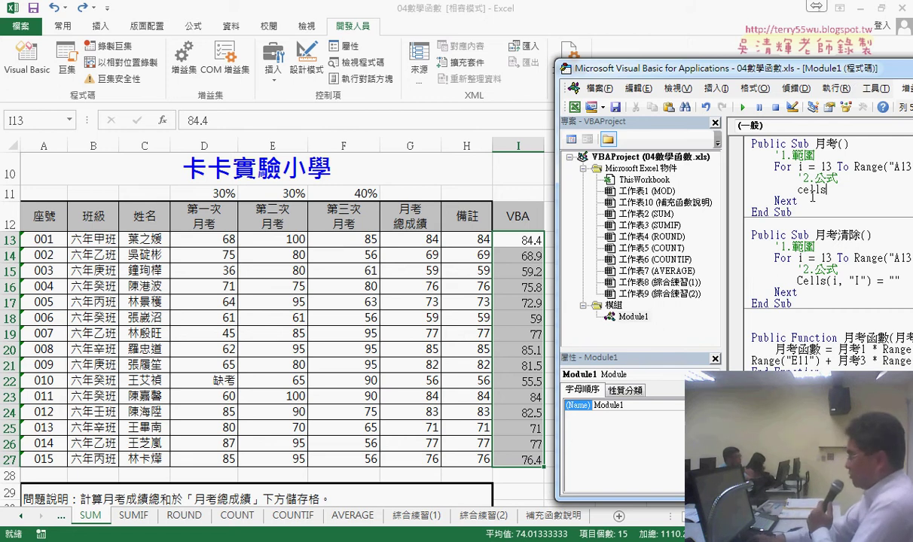
text((i)
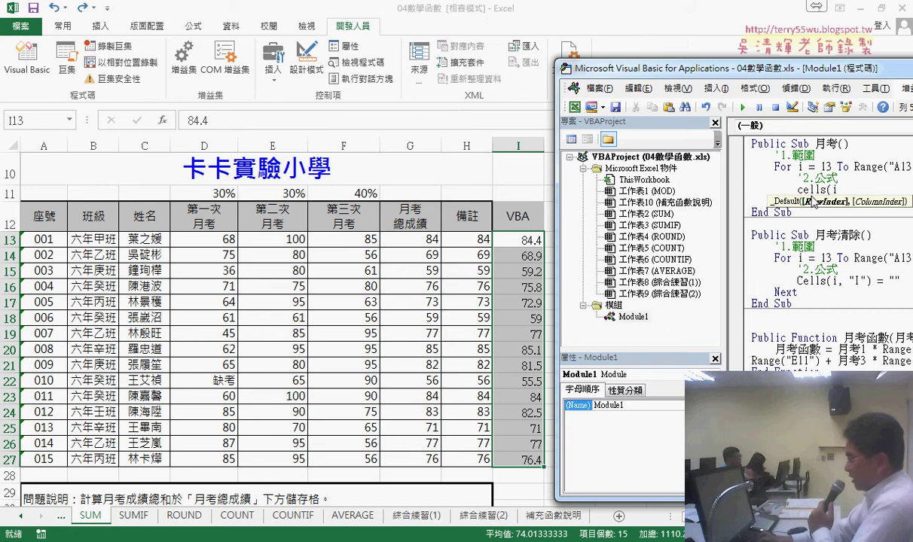
text(,"I)
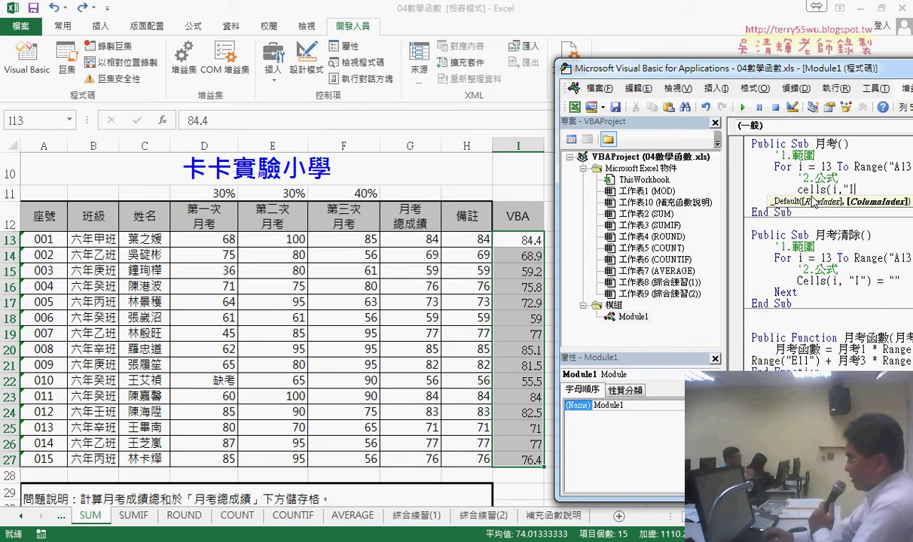
text(")=)
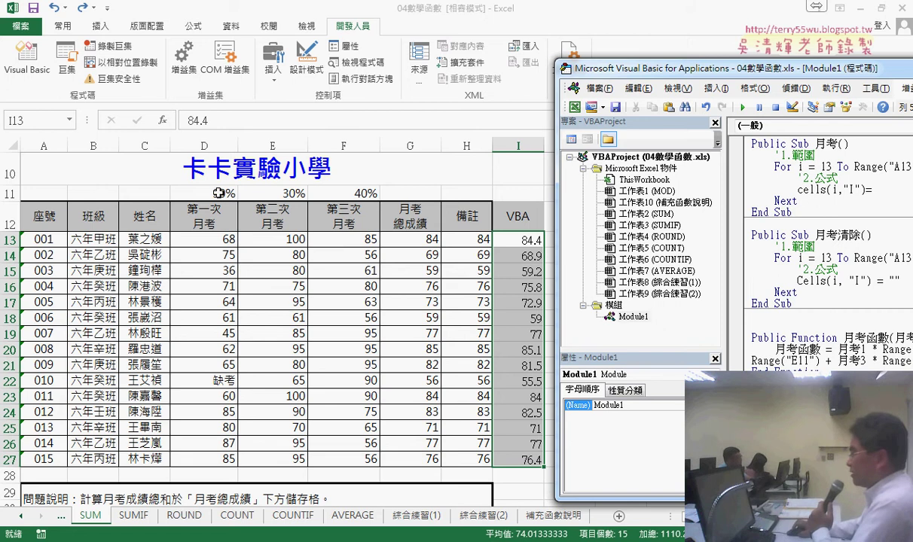
drag(602, 69, 200, 245)
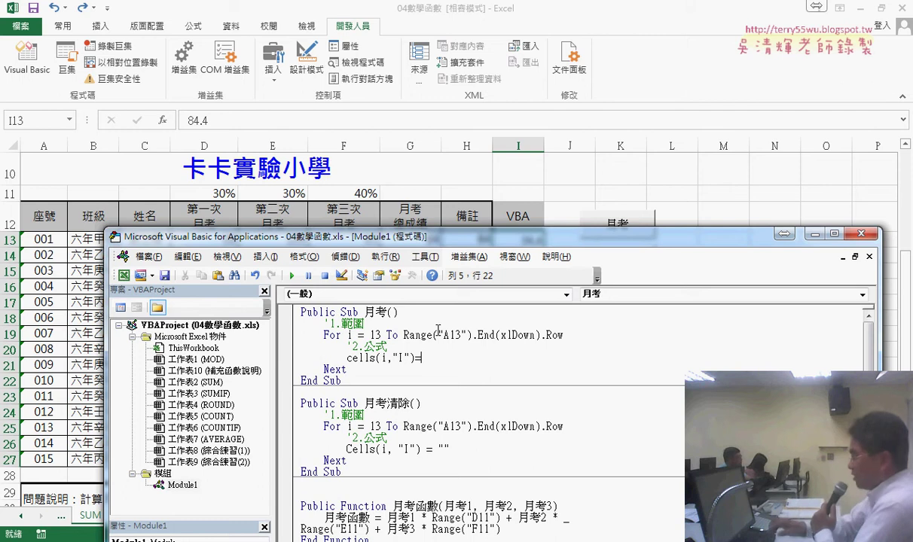
text(ra)
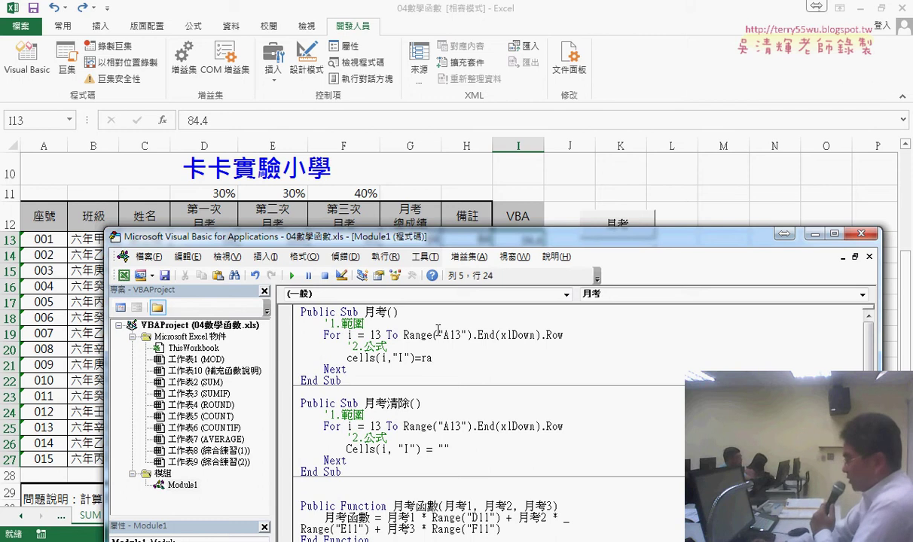
text(nge()
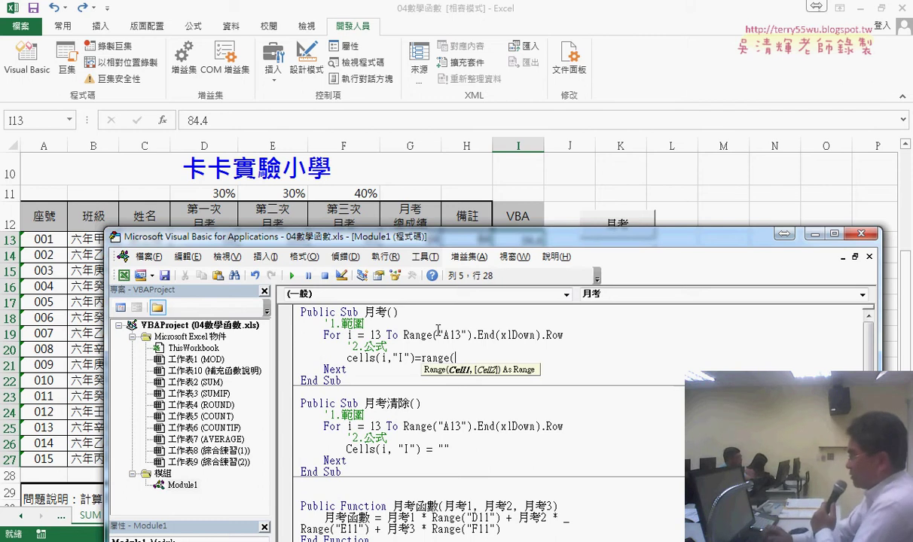
text(")
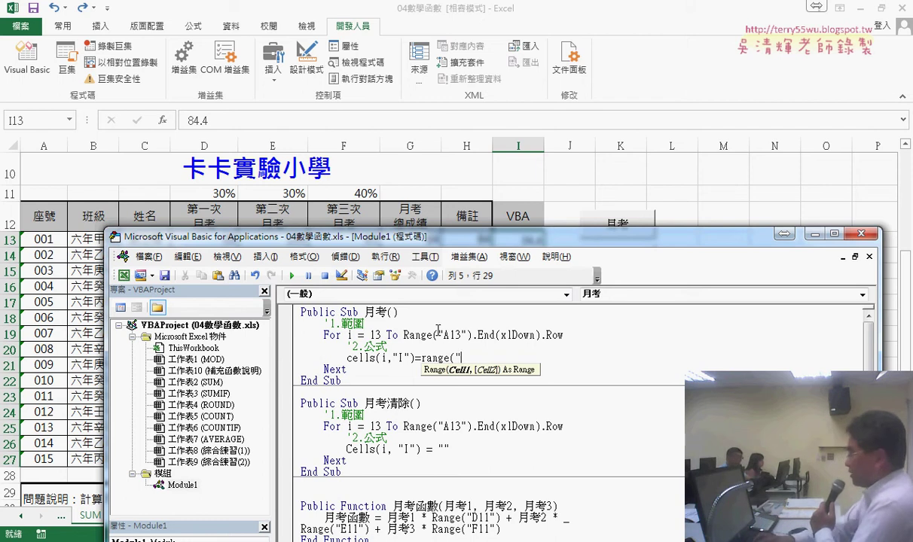
text(D)
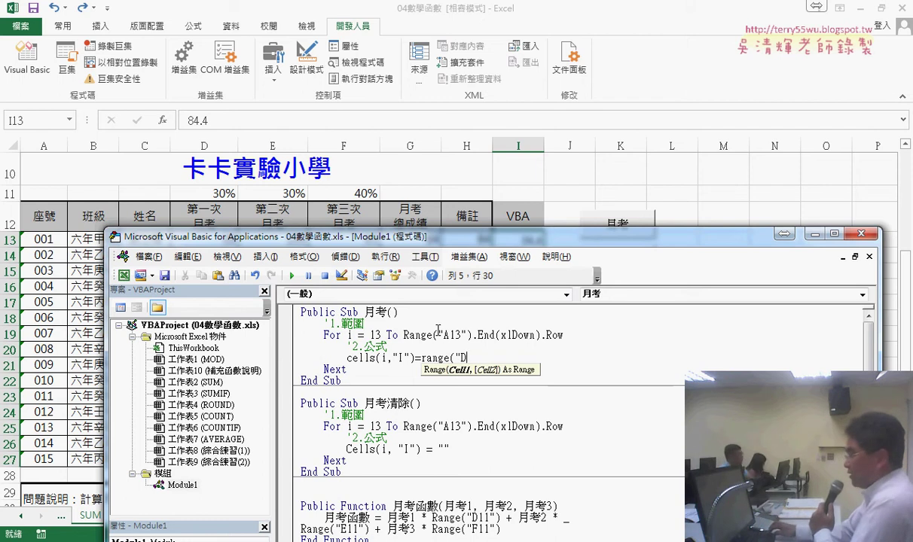
text(11)
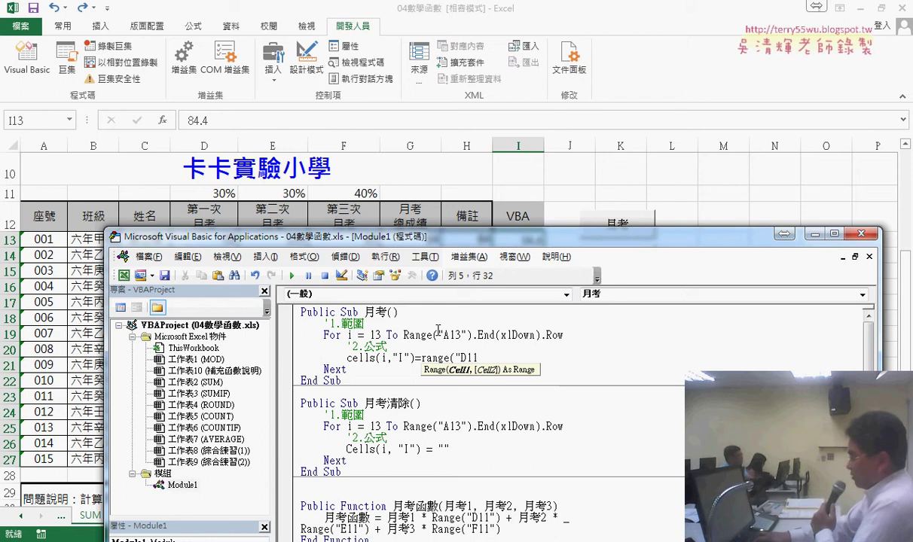
text("))
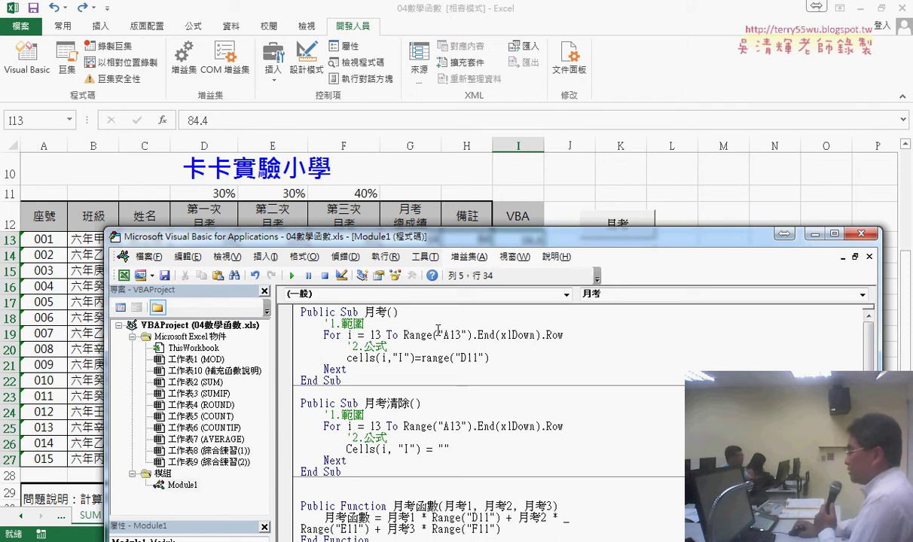
mouse_move(468, 360)
mouse_down()
mouse_move(477, 359)
mouse_move(466, 359)
mouse_up()
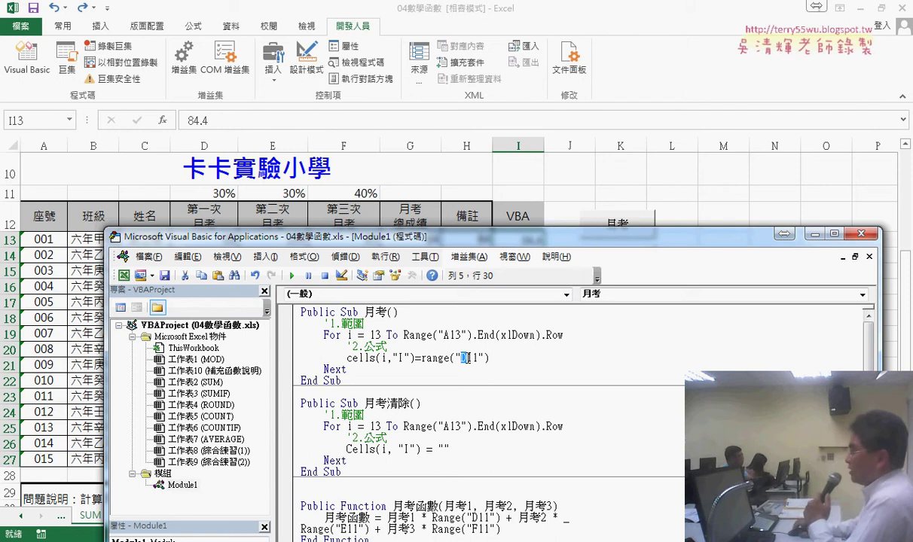
click(517, 358)
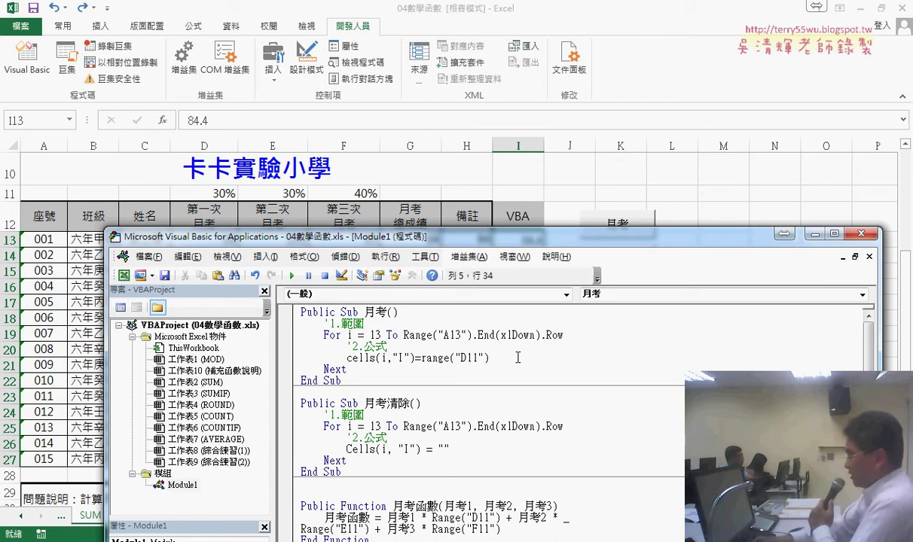
text(*cell)
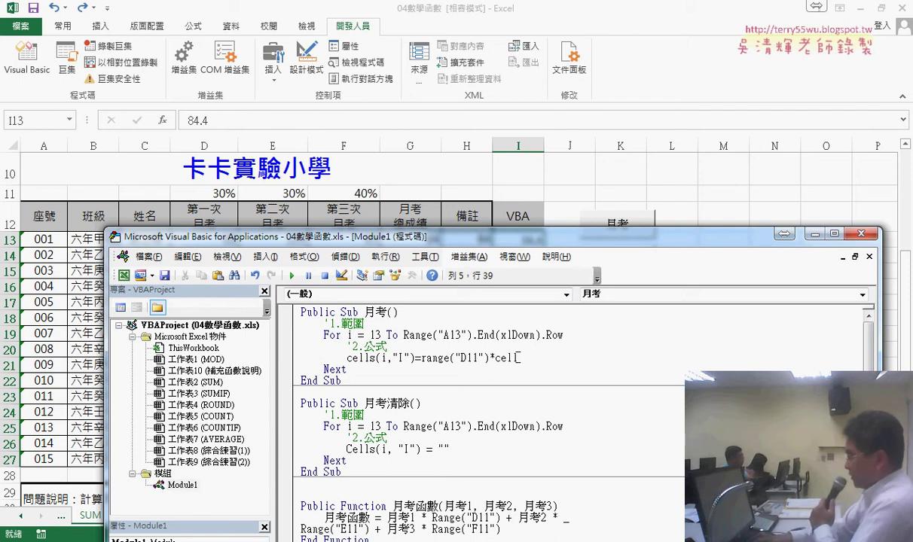
text(s()
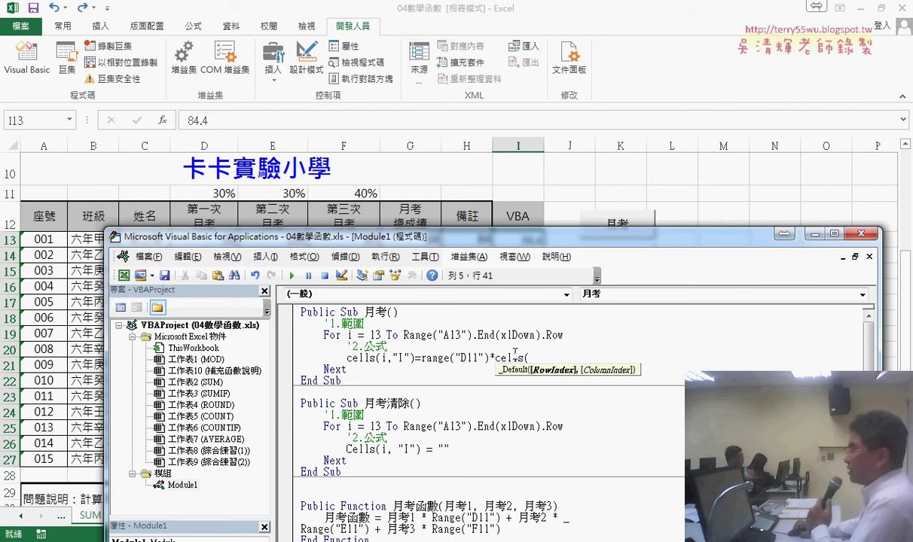
drag(248, 235, 248, 287)
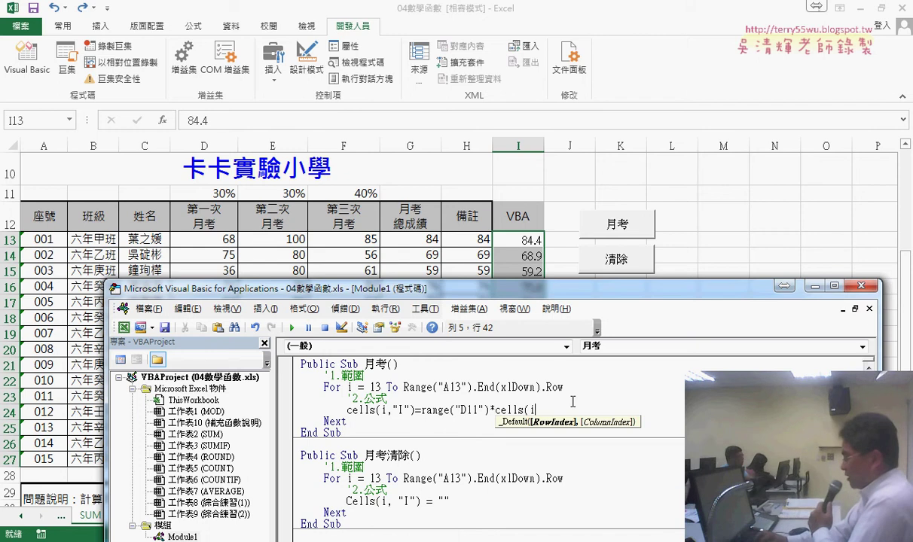
text(,")
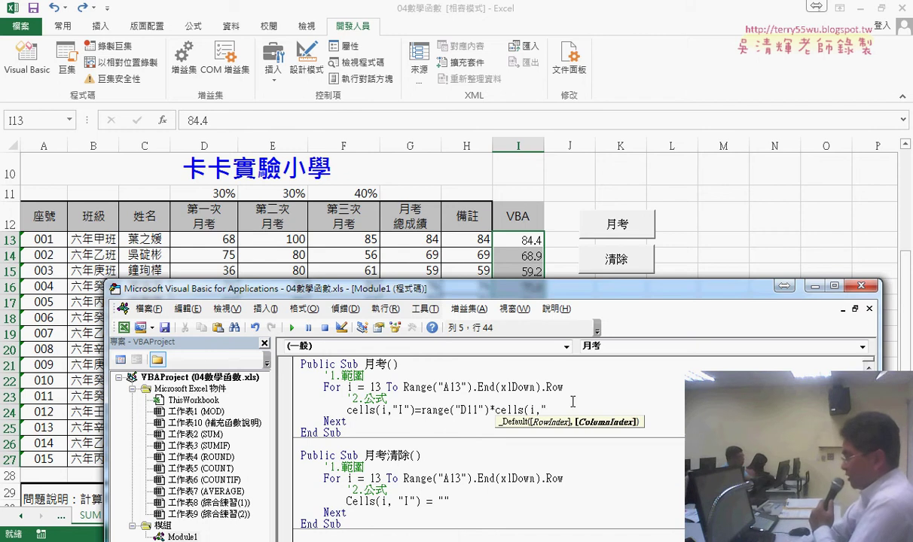
text(D")
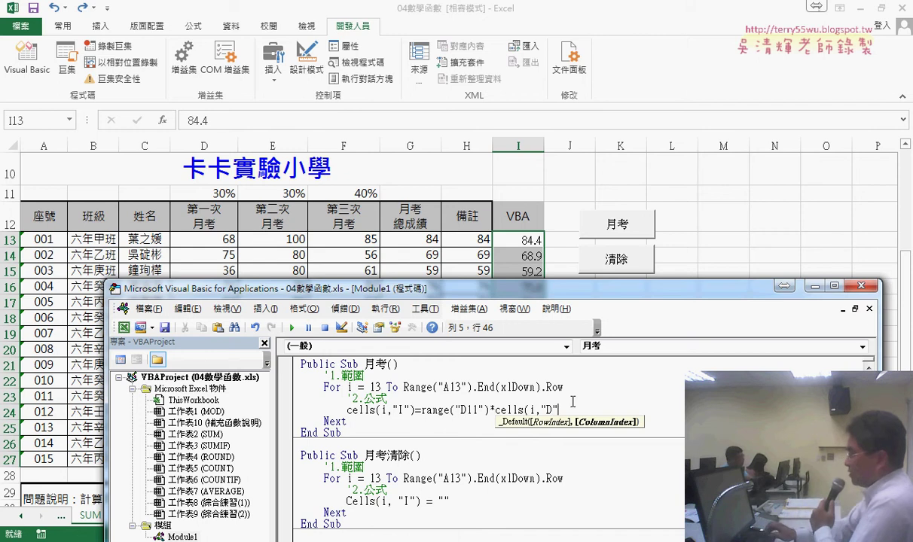
text()+)
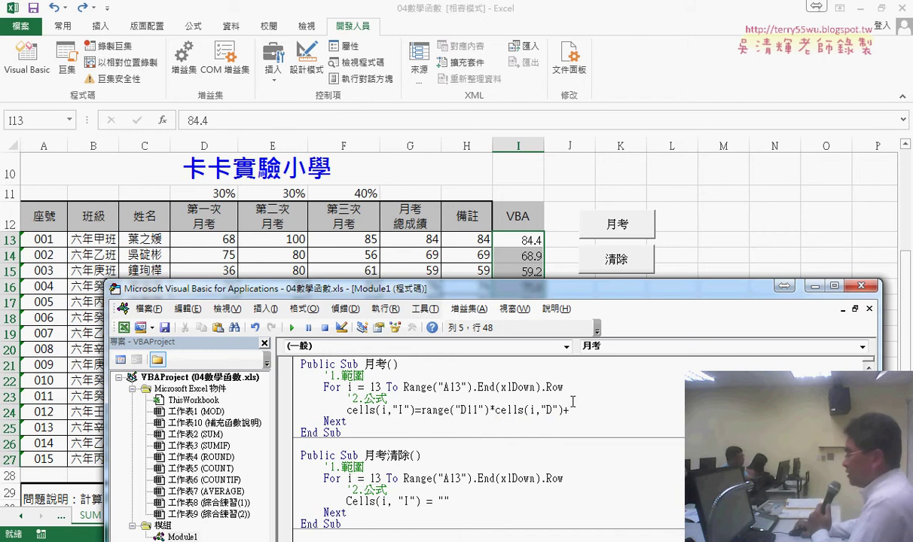
- Copy the weighted term and edit it into the E11/E and F11/F terms
drag(422, 411, 608, 410)
click(615, 409)
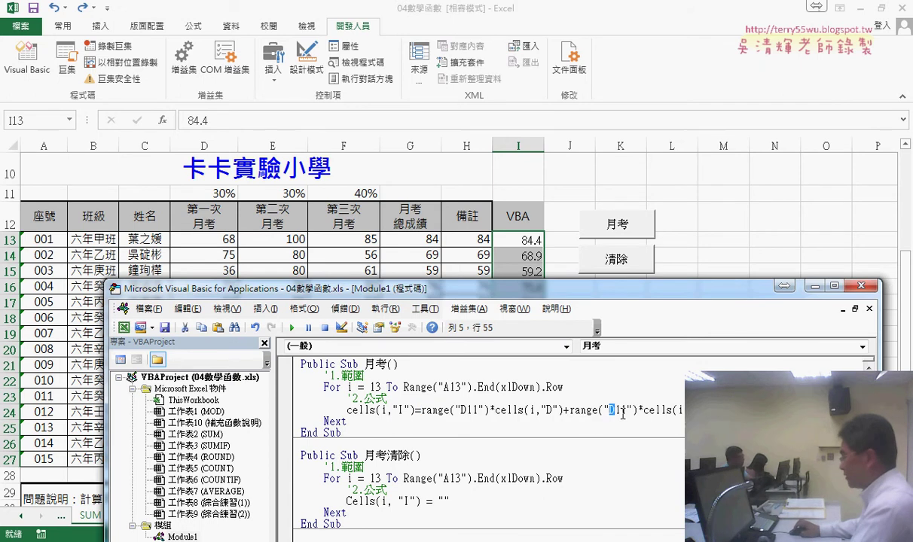
text(E)
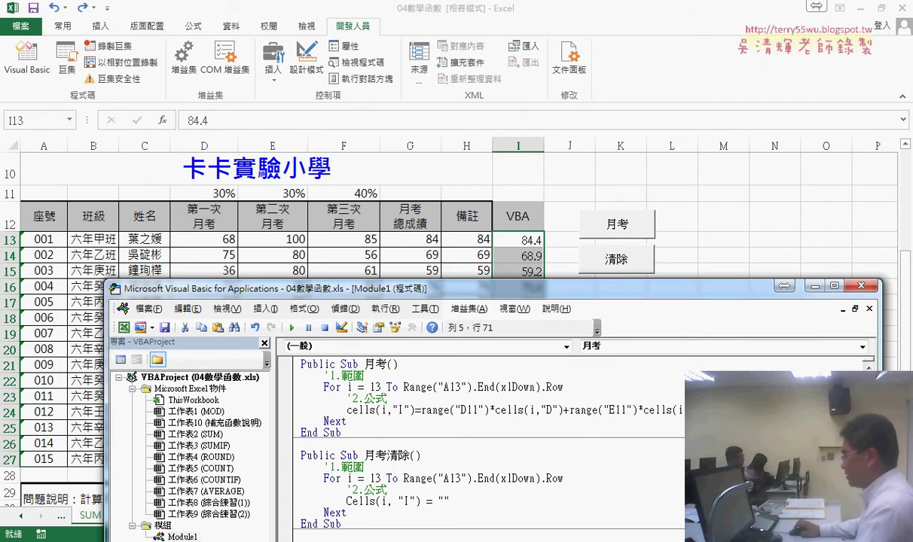
drag(700, 411, 561, 411)
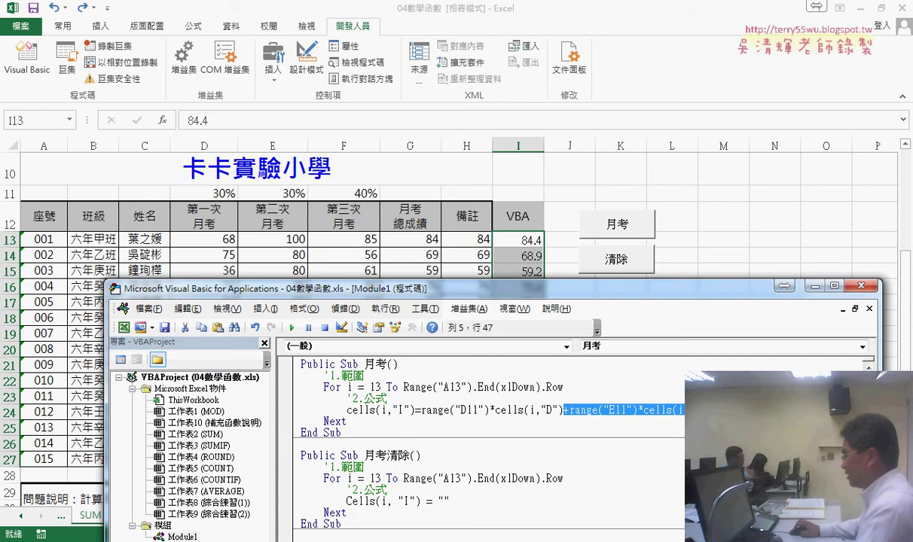
key(End)
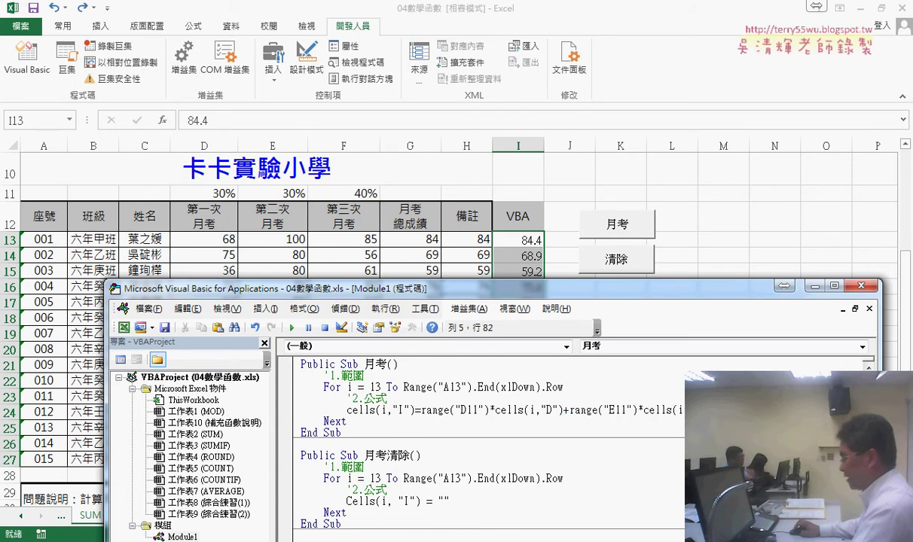
key(shift+Left)
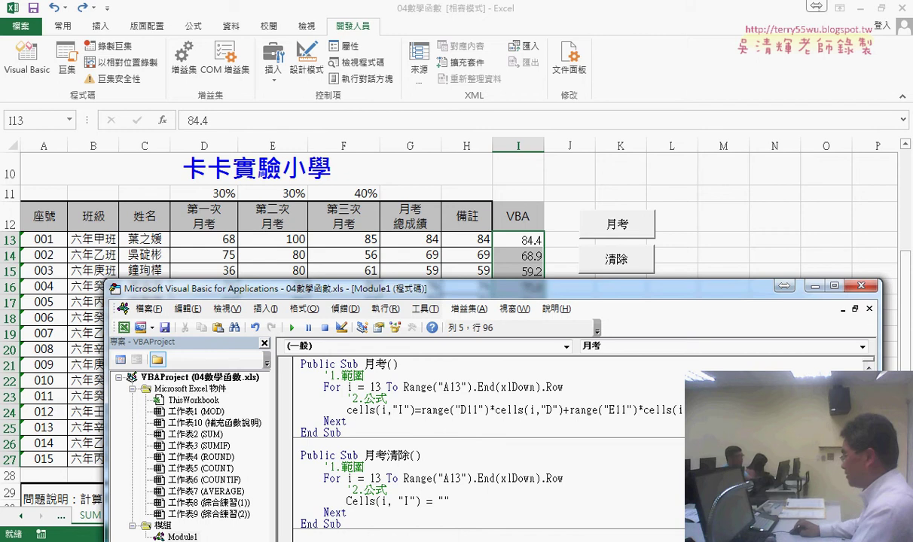
- Commit the formula line, reopen the VBA editor, and widen it to show the full formula
key(Down)
key(Down)
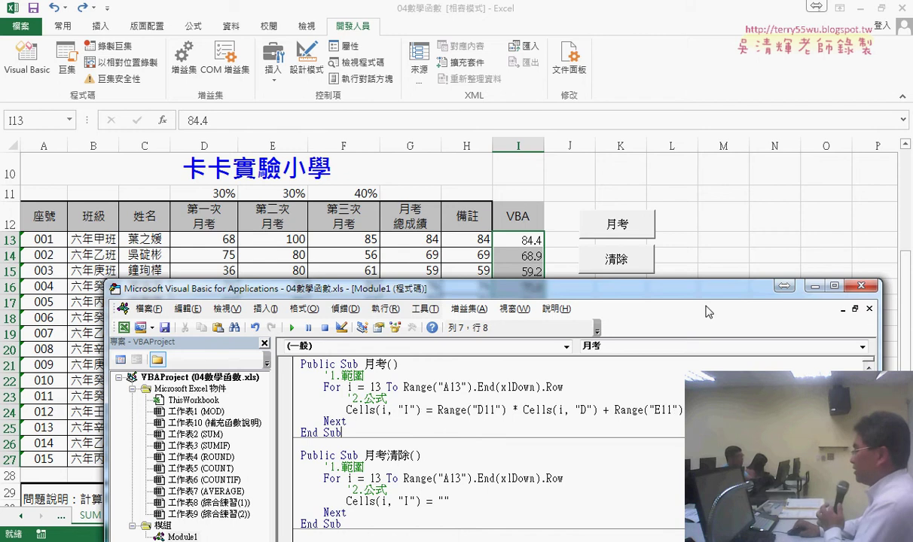
drag(670, 289, 553, 150)
click(762, 288)
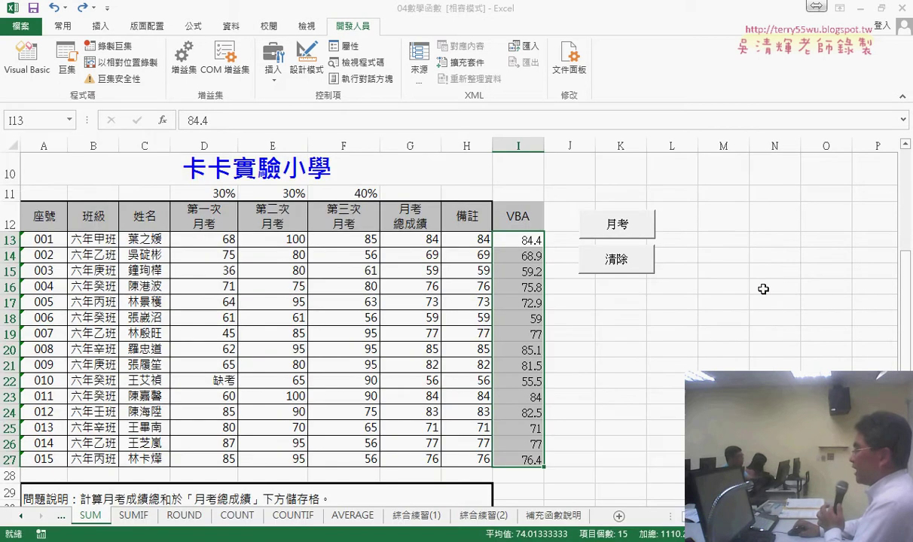
click(774, 286)
click(28, 72)
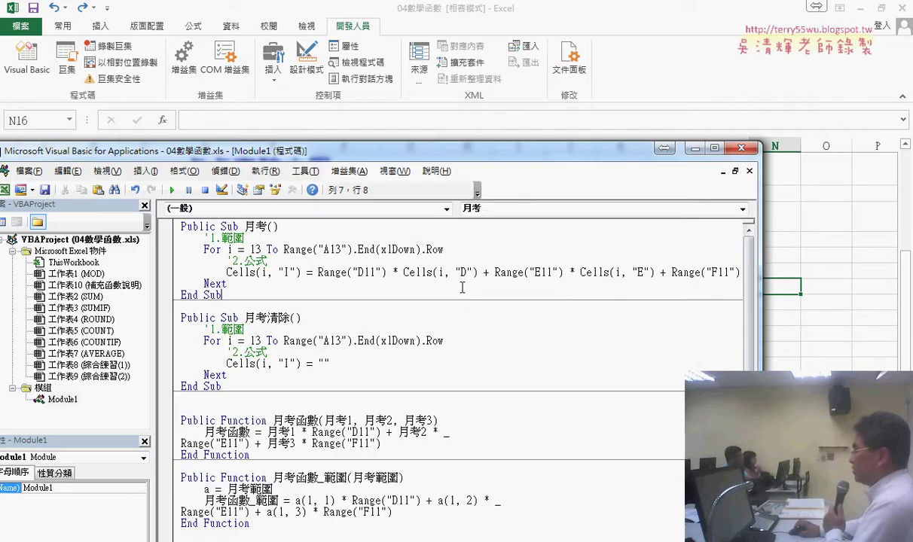
drag(764, 293, 907, 293)
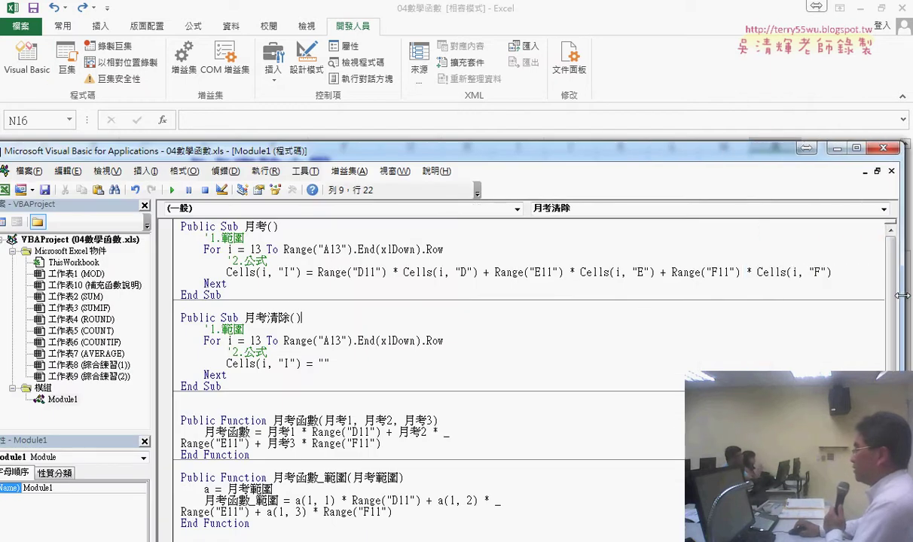
drag(757, 273, 766, 274)
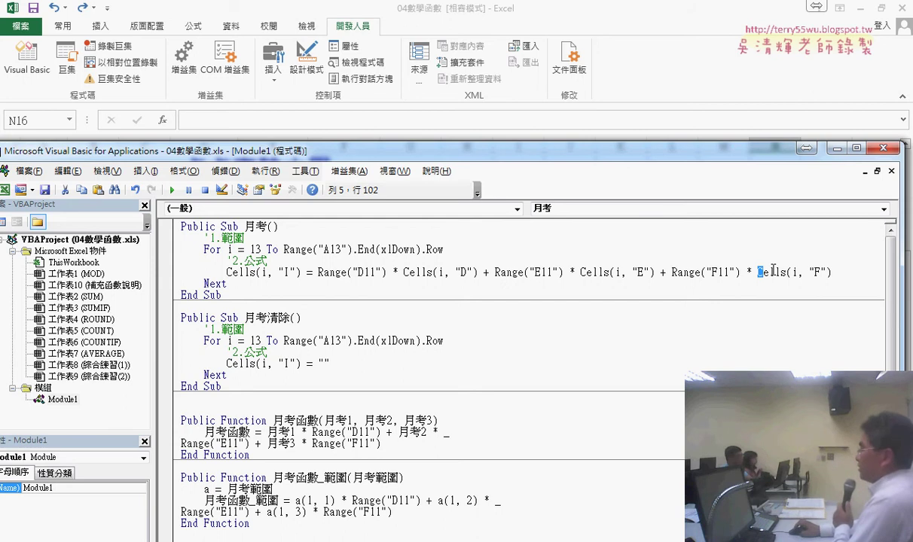
- Deselect the formula and drag the code window right so the grade sheet shows alongside
click(483, 291)
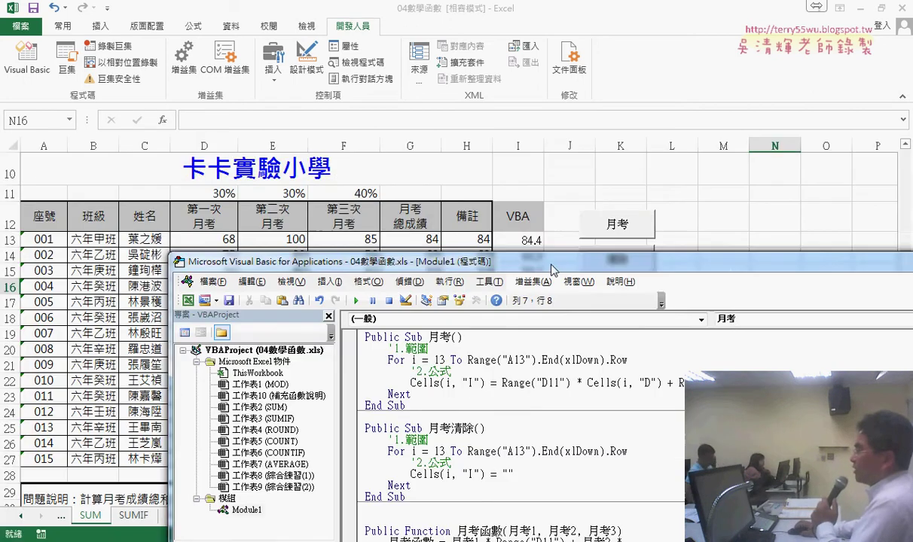
mouse_move(387, 155)
mouse_down()
mouse_move(833, 238)
mouse_move(563, 145)
mouse_up()
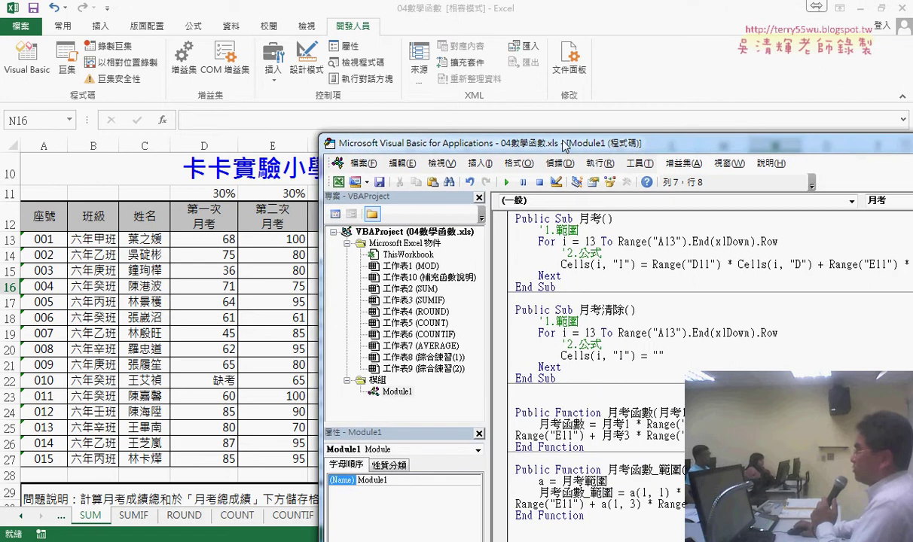
drag(564, 145, 870, 121)
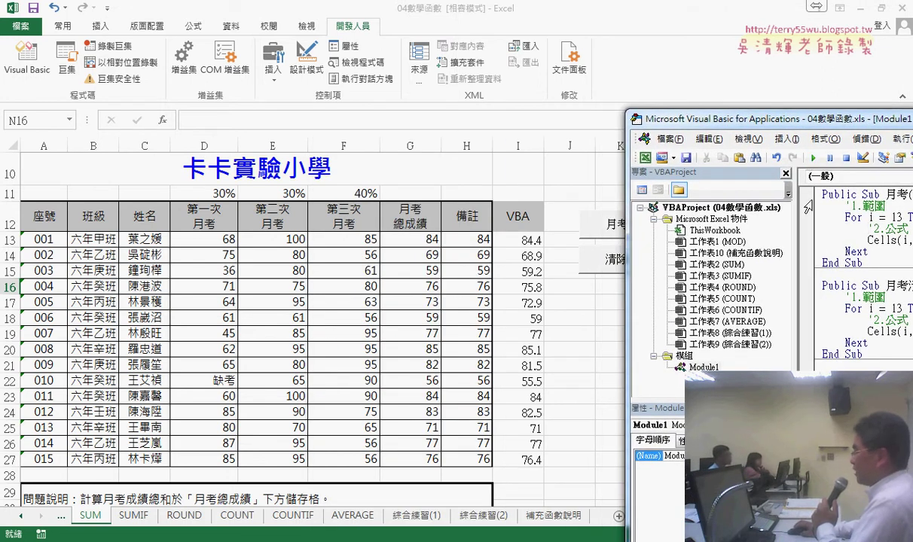
- Run 月考清除 then 月考 with F5, refilling column I with decimals like 84.4, and review the code
key(F5)
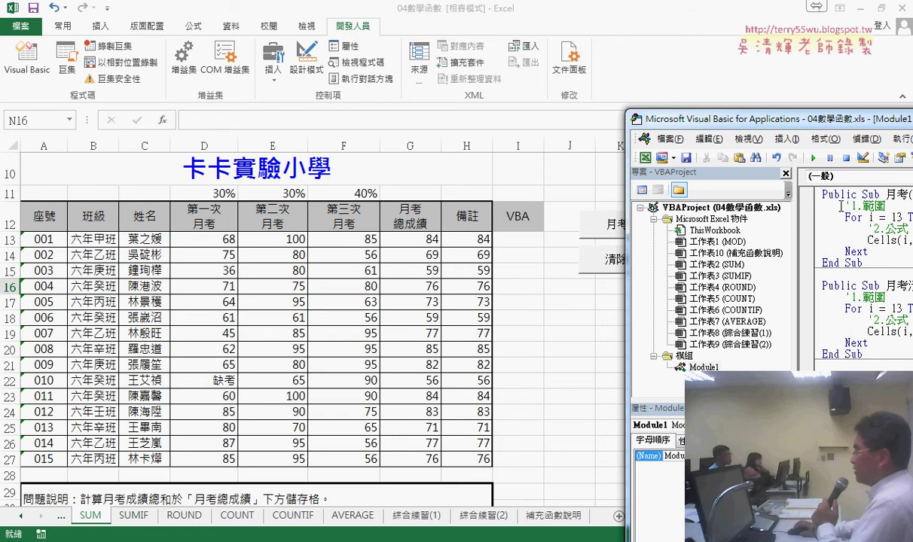
key(F5)
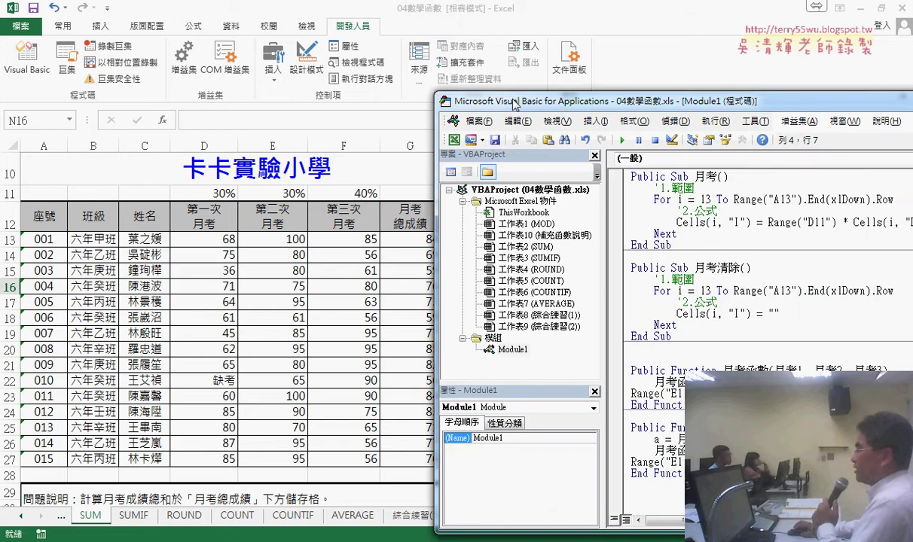
drag(752, 123, 270, 69)
text(")
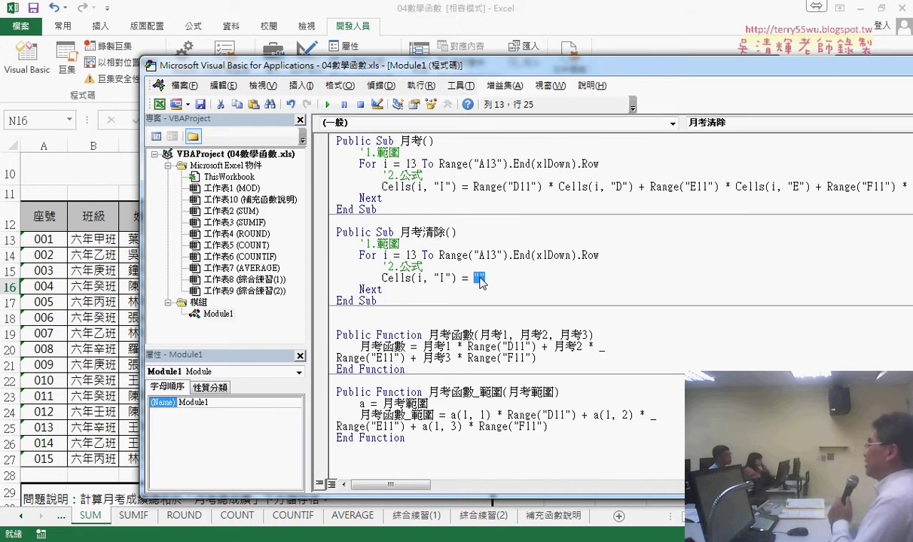
double_click(488, 279)
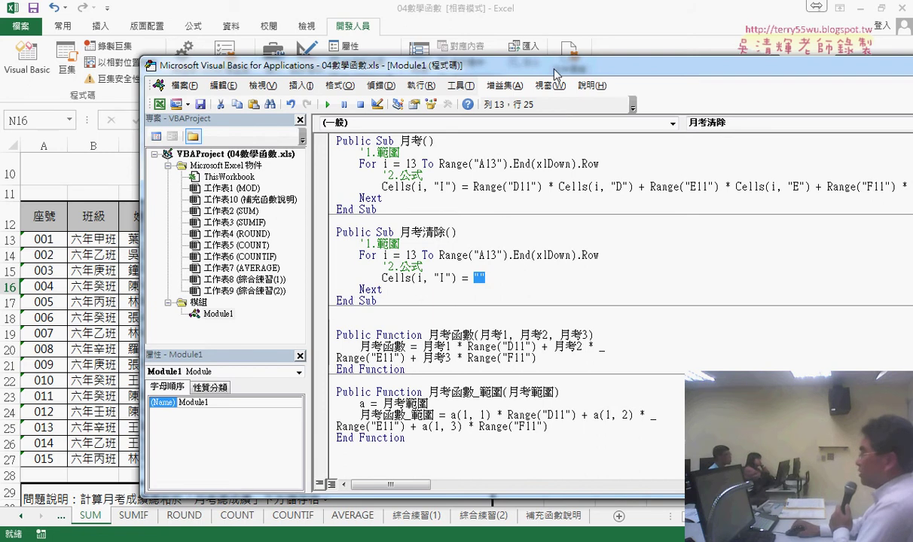
drag(555, 73, 418, 73)
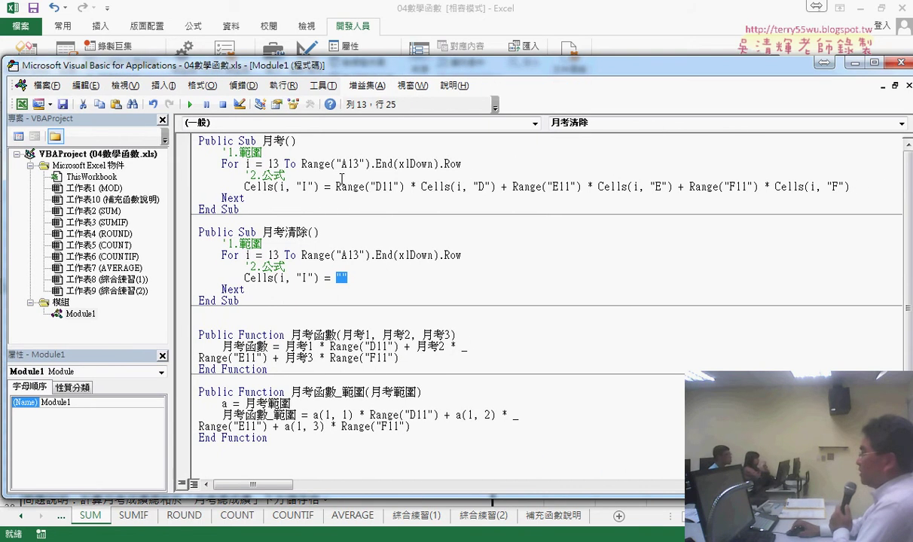
drag(358, 66, 395, 359)
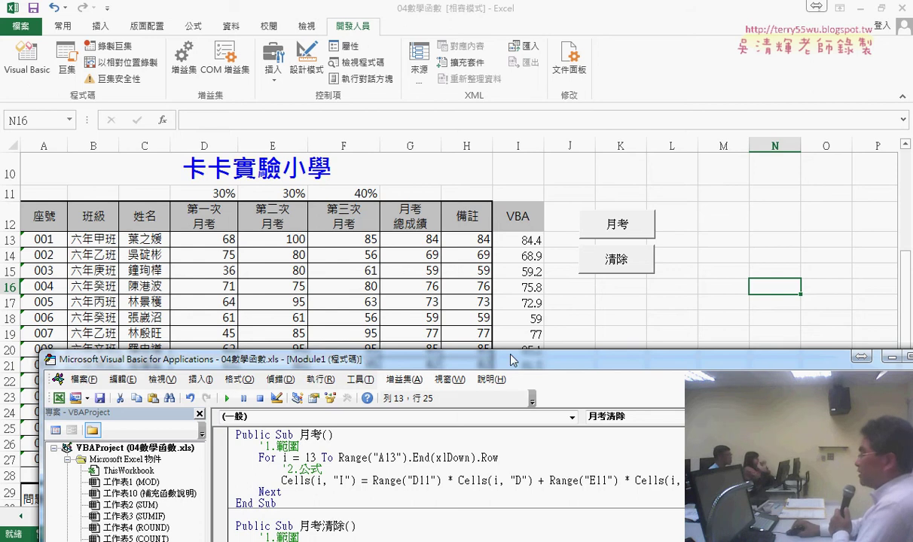
mouse_move(486, 359)
mouse_down()
mouse_move(495, 88)
mouse_move(419, 98)
mouse_up()
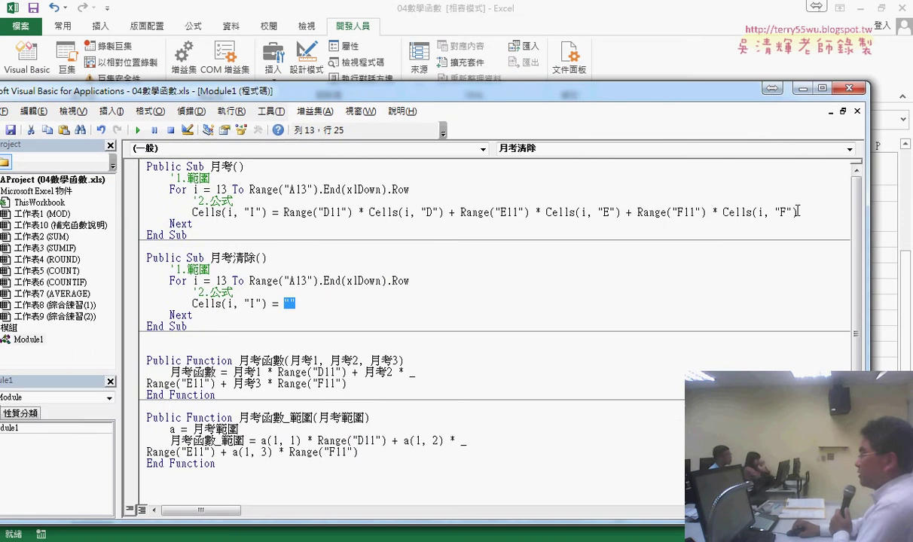
- Wrap the Cells(i, "I") weighted-total formula in round(…, 0)
drag(798, 211, 284, 213)
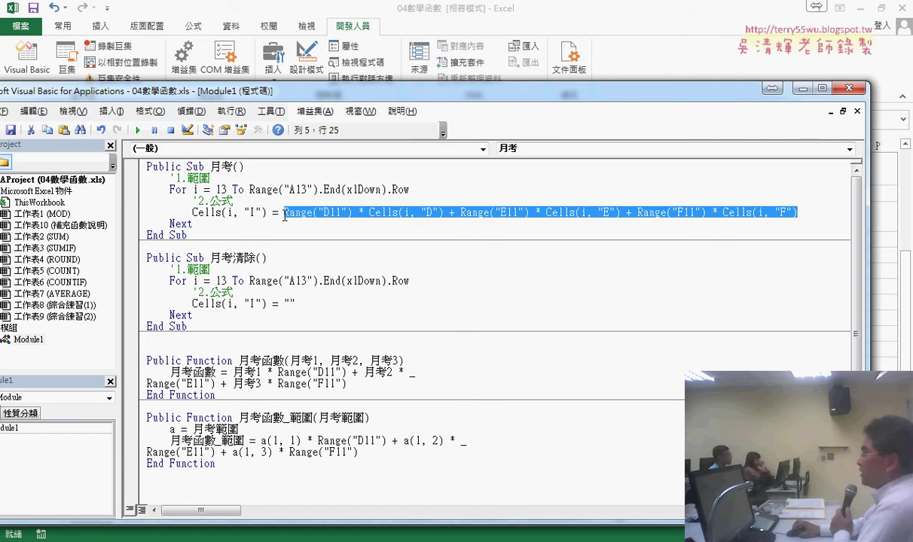
key(Left)
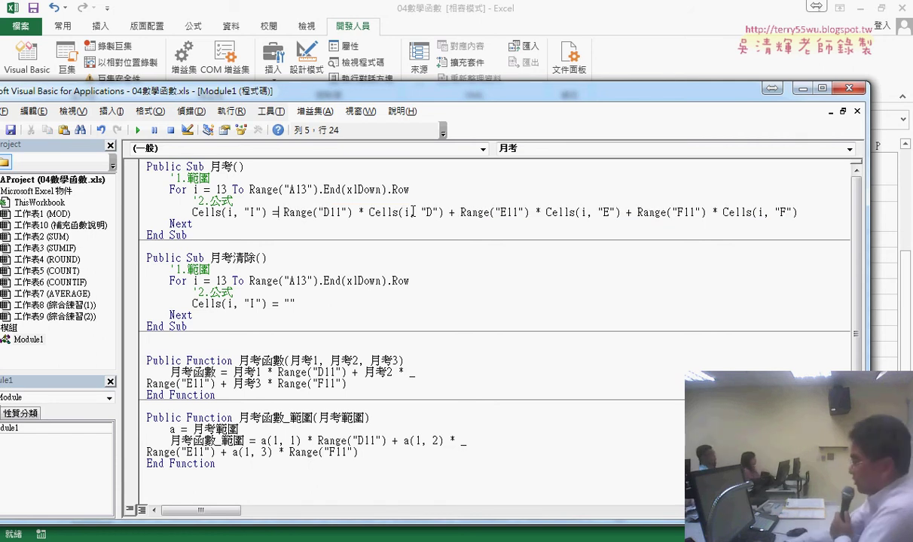
text(r)
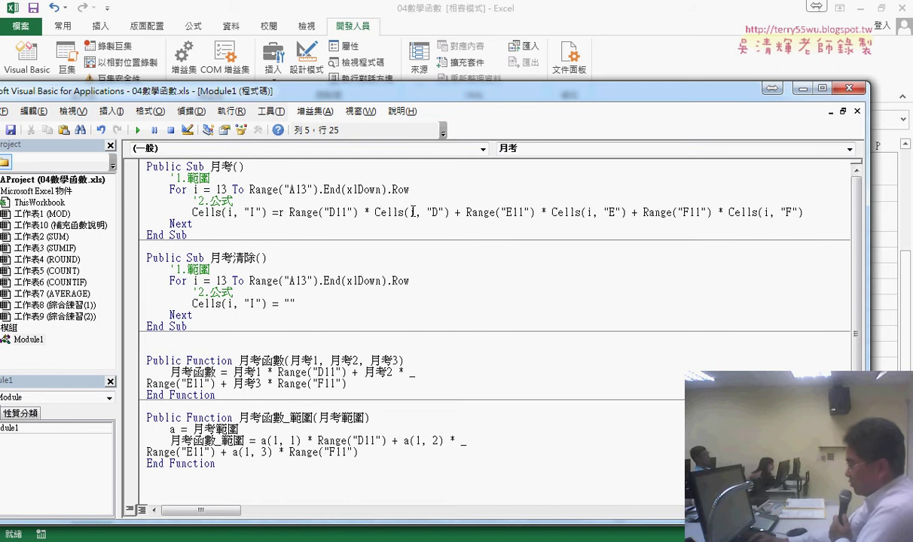
text(ound)
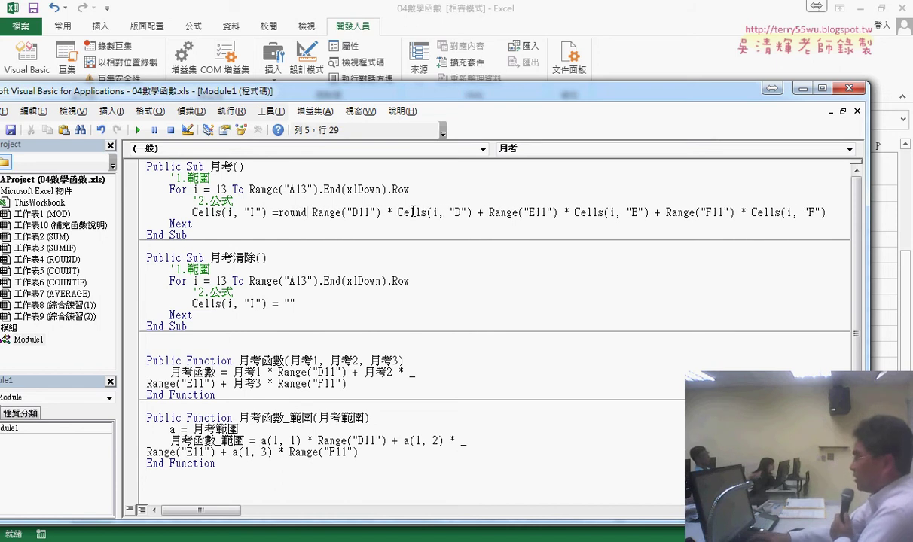
text(()
key(Delete)
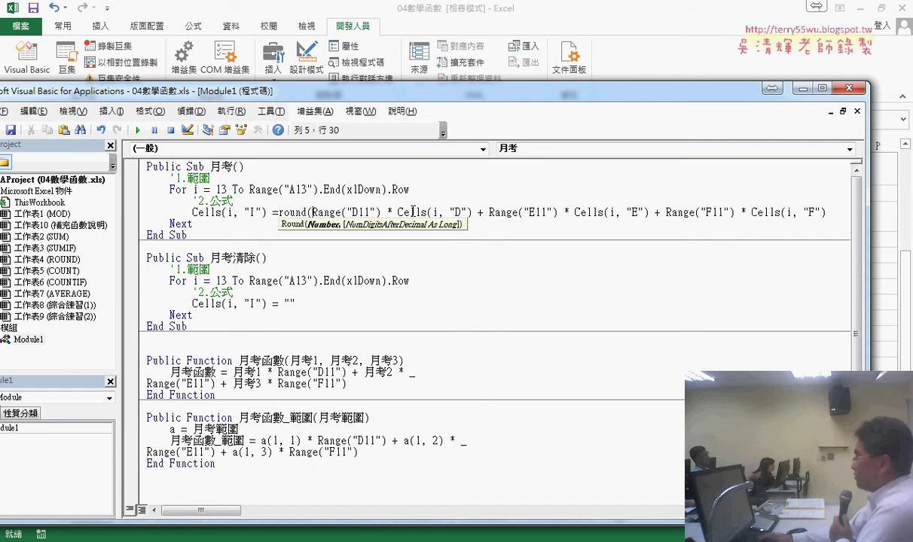
key(End)
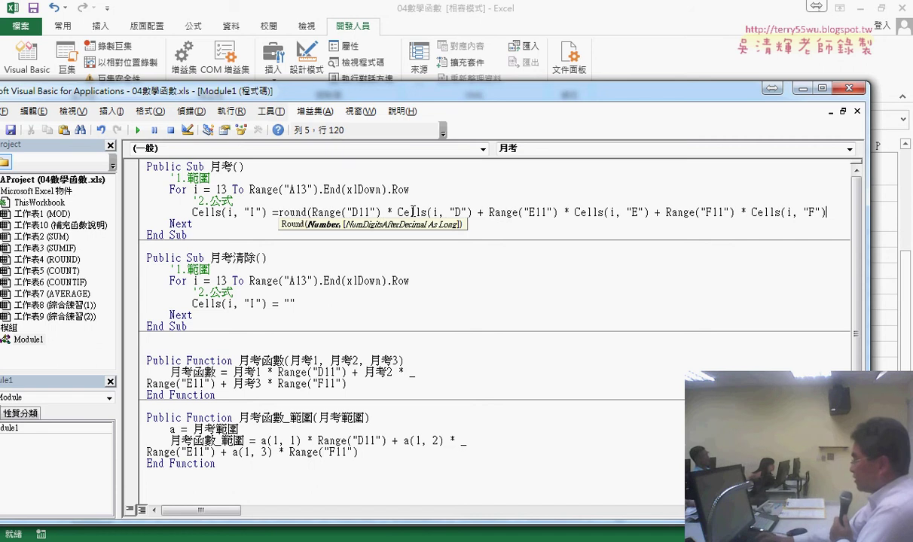
text(,0)
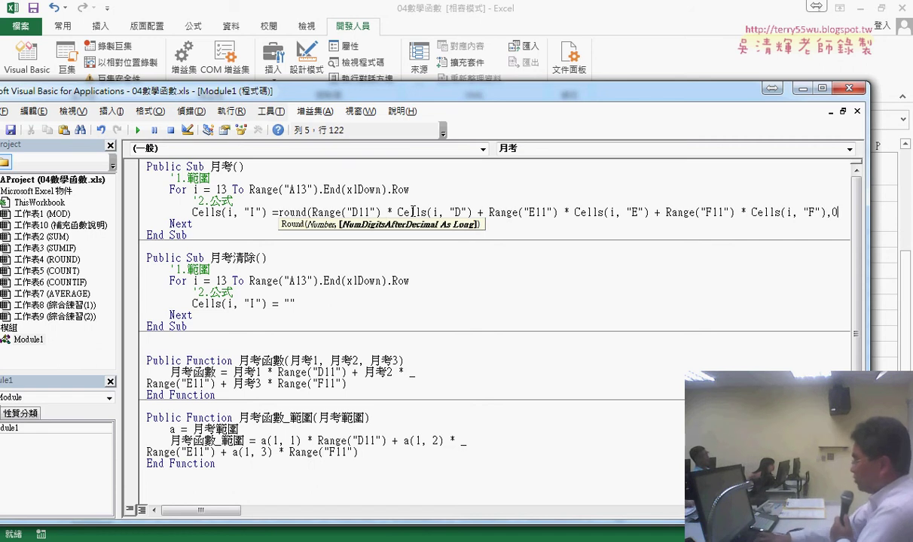
text())
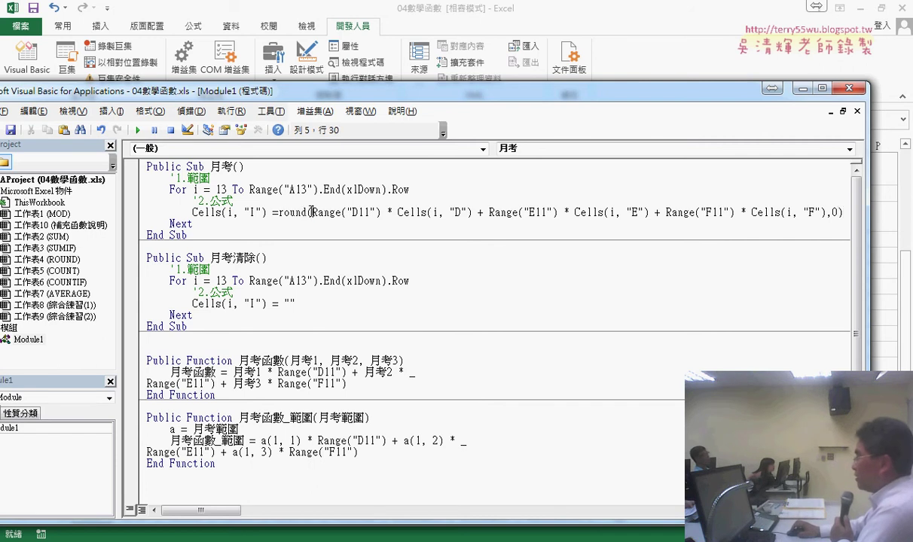
- Highlight the round( call, the 0-decimals argument and the target cell to explain the change
drag(310, 213, 278, 214)
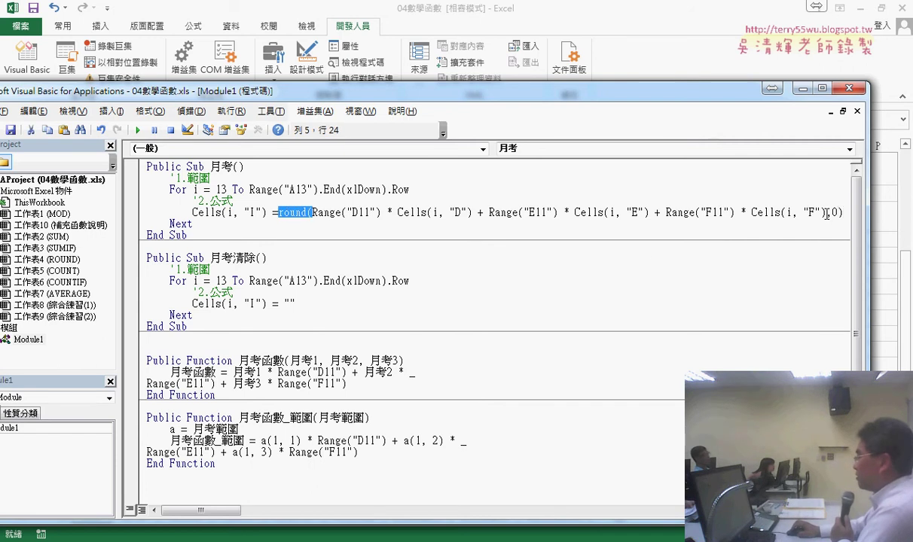
drag(827, 213, 845, 213)
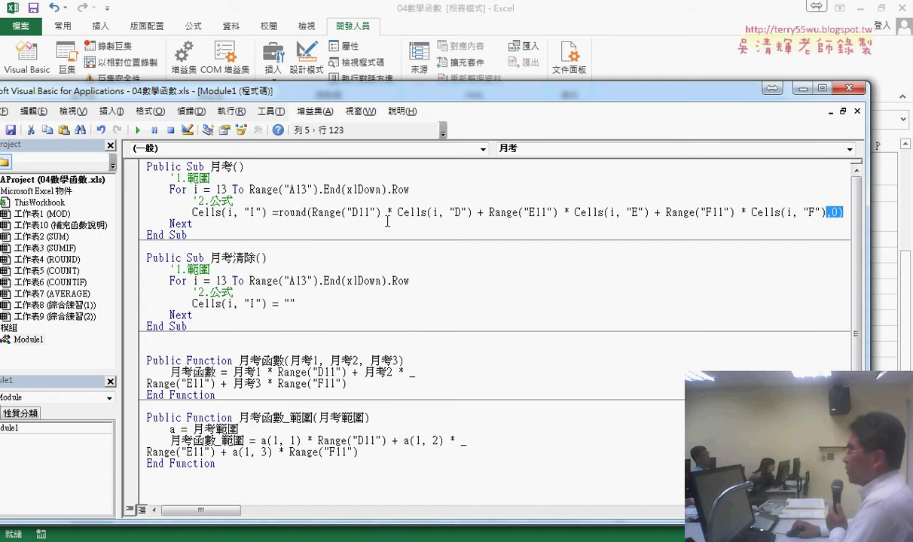
drag(313, 212, 827, 213)
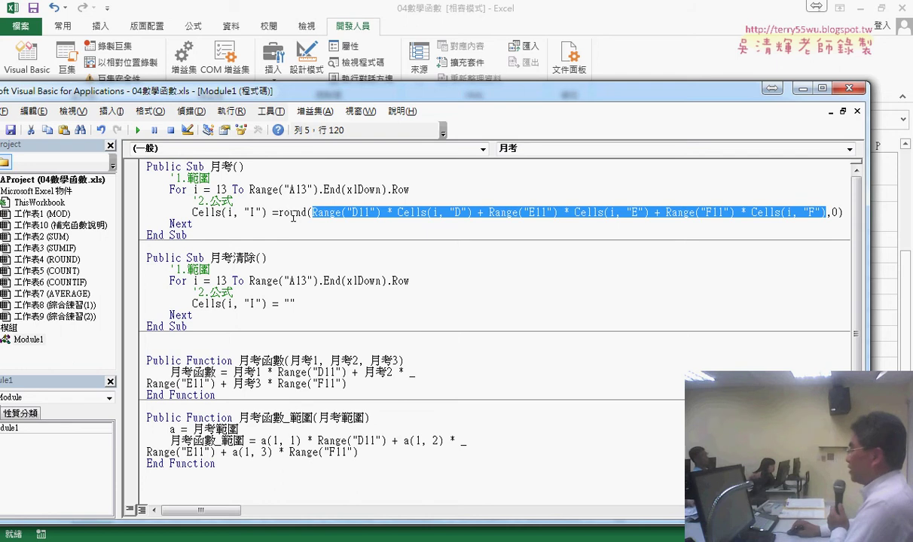
click(834, 213)
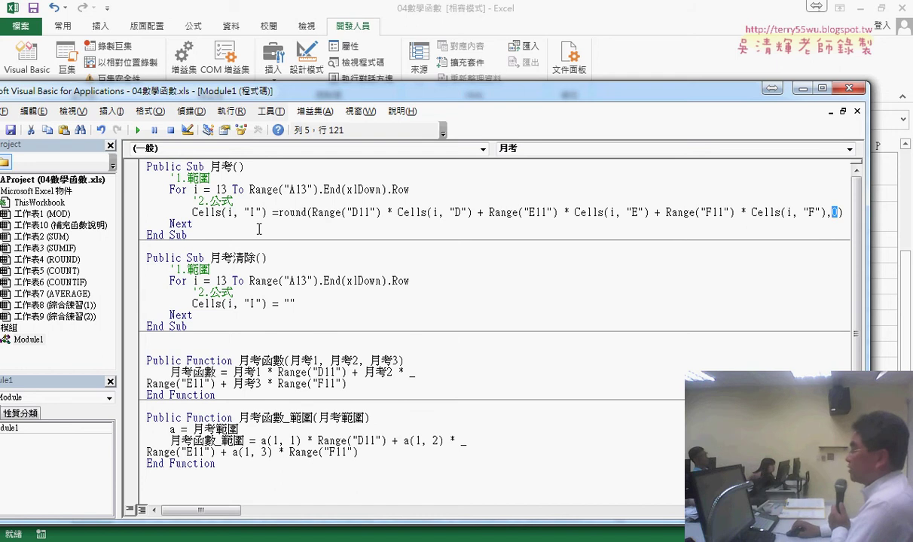
drag(267, 213, 194, 213)
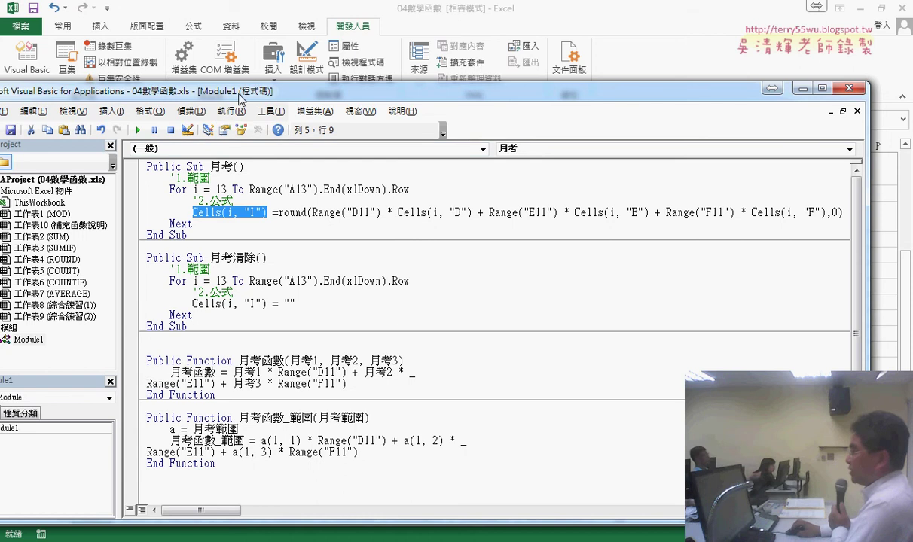
drag(241, 98, 746, 96)
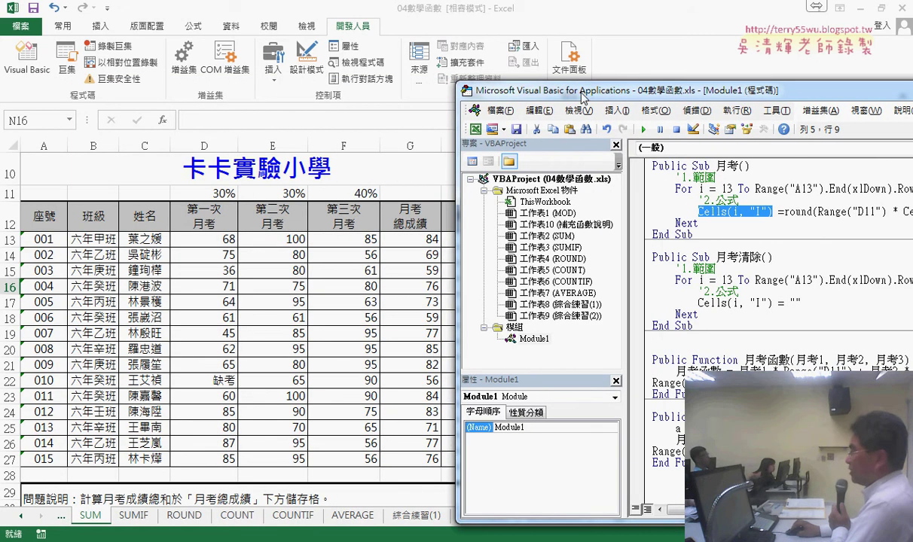
- Clear column I with 清除, then run 月考 to fill whole-number totals like 84, 69, 59
drag(583, 96, 668, 94)
click(783, 198)
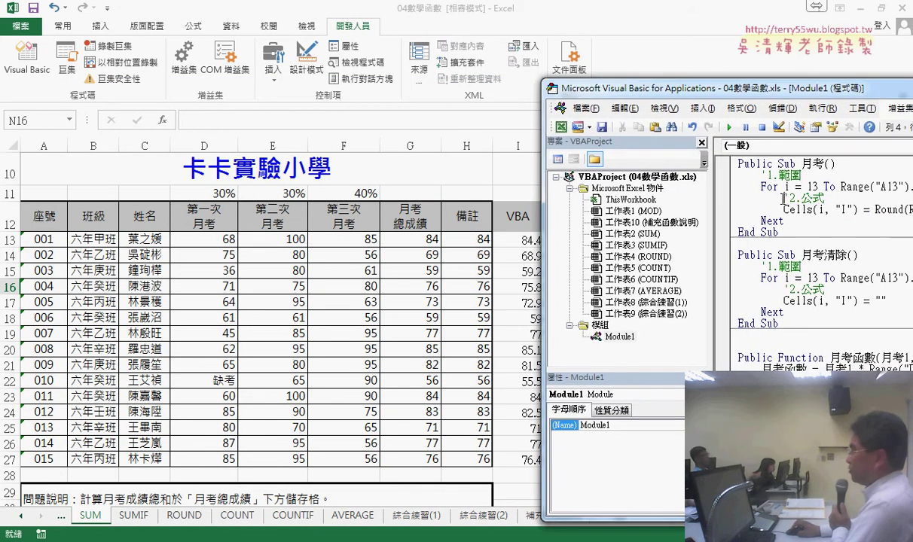
click(729, 127)
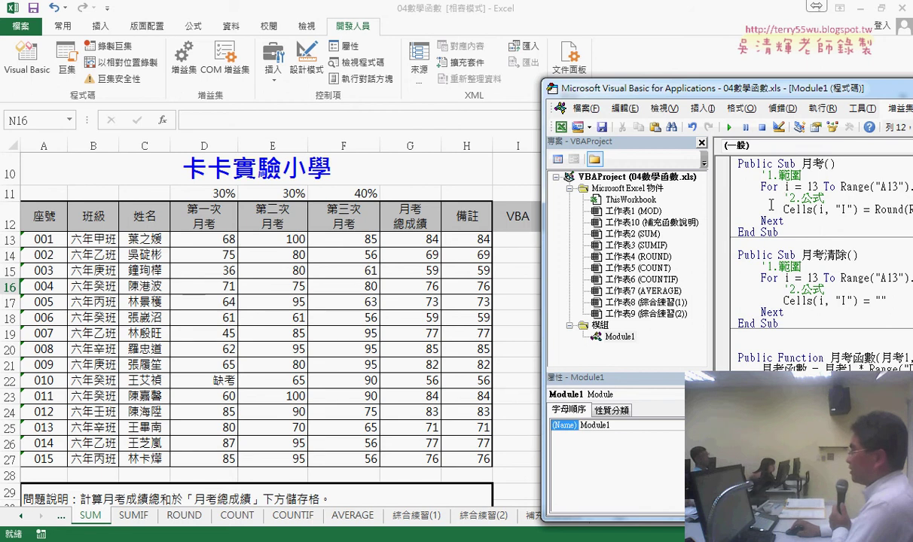
drag(722, 87, 742, 87)
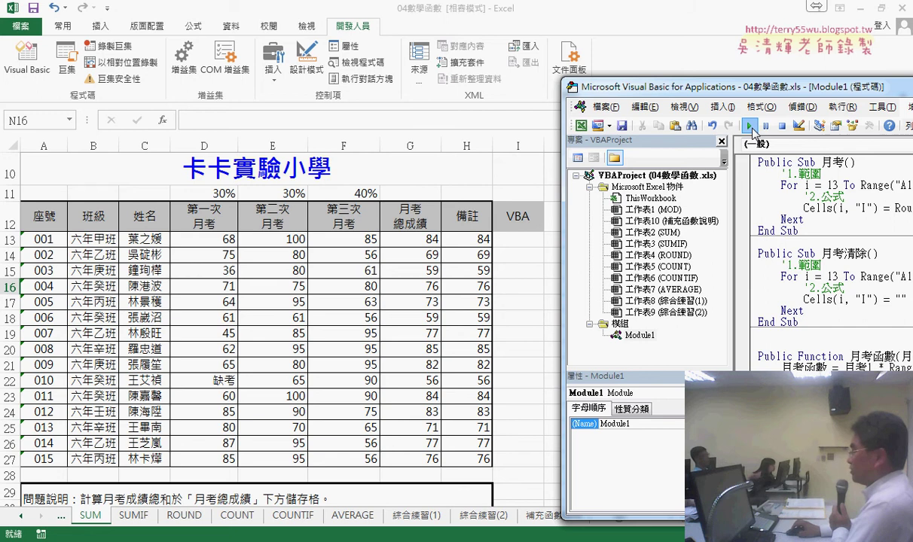
click(750, 126)
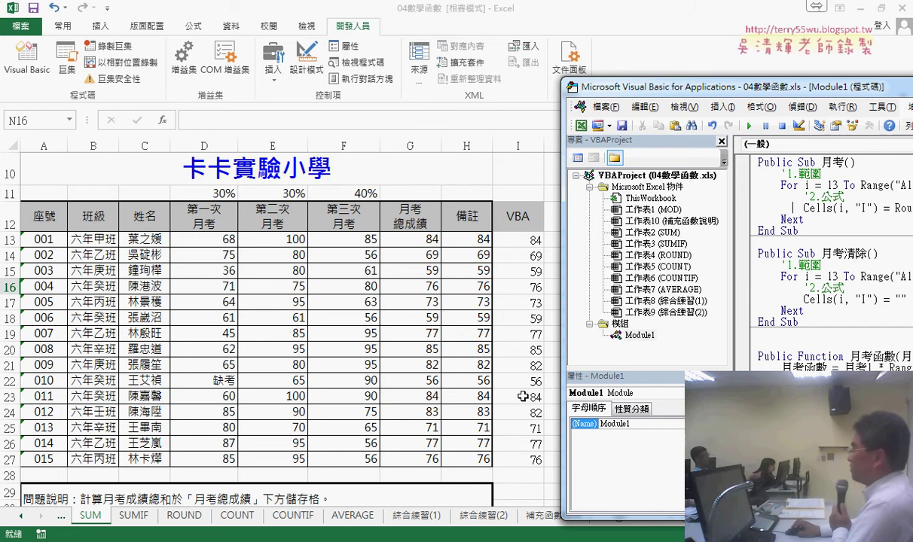
drag(676, 90, 85, 65)
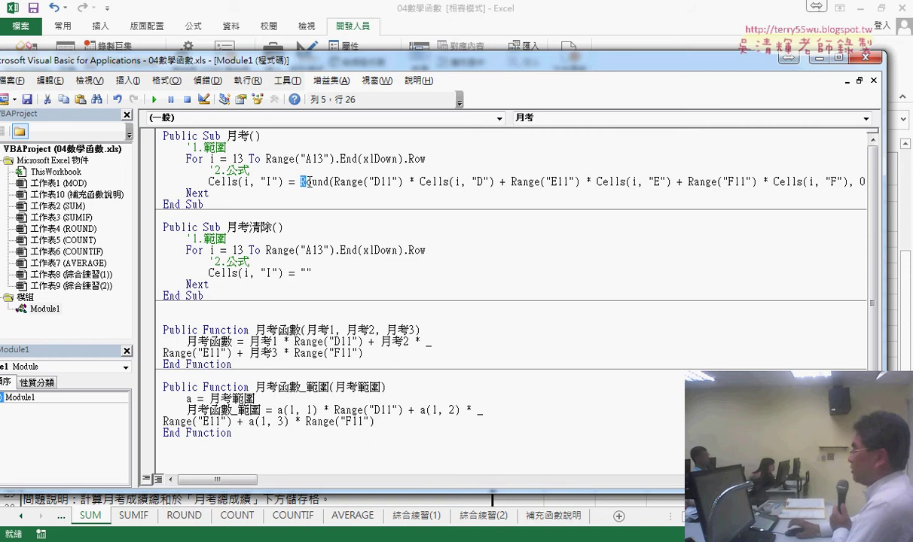
- Remove the Round( wrapper and trailing , 0) from the formula and add an empty line below
drag(301, 182, 334, 182)
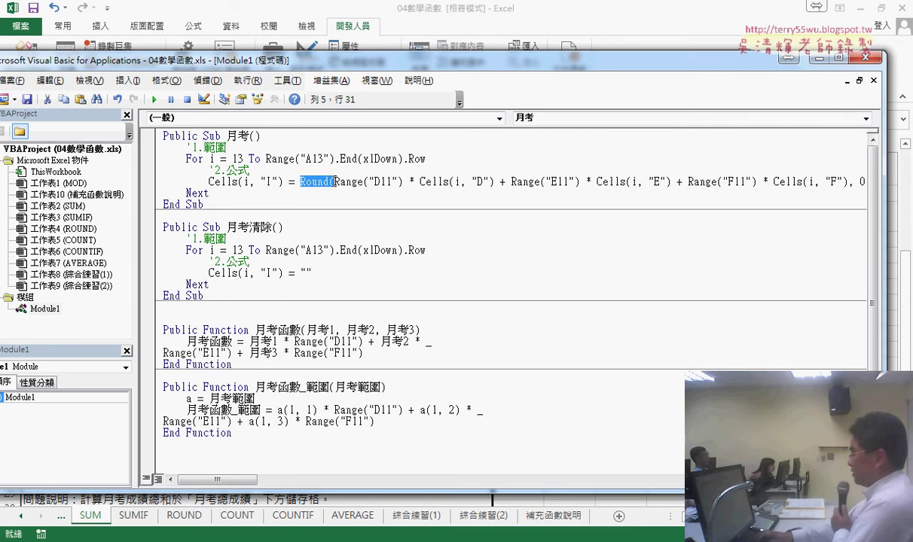
key(Delete)
key(End)
key(BackSpace)
key(BackSpace)
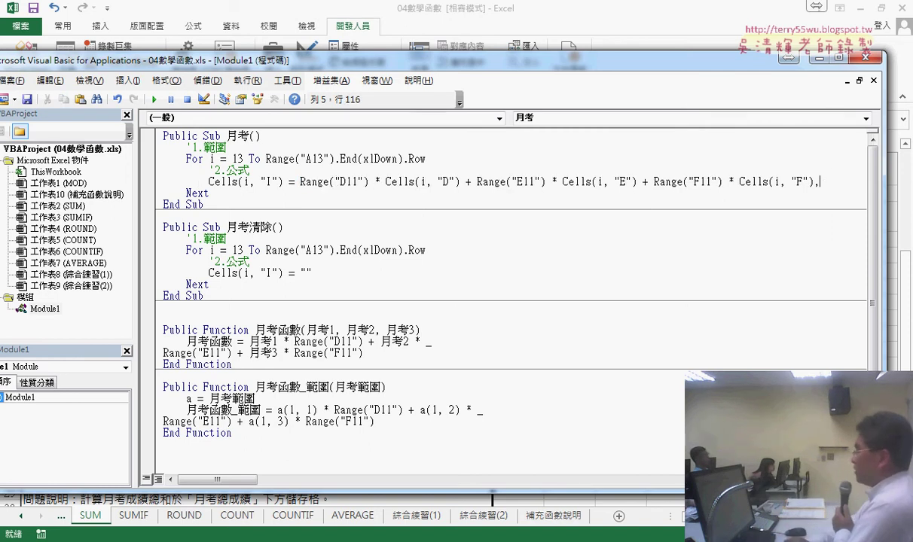
key(BackSpace)
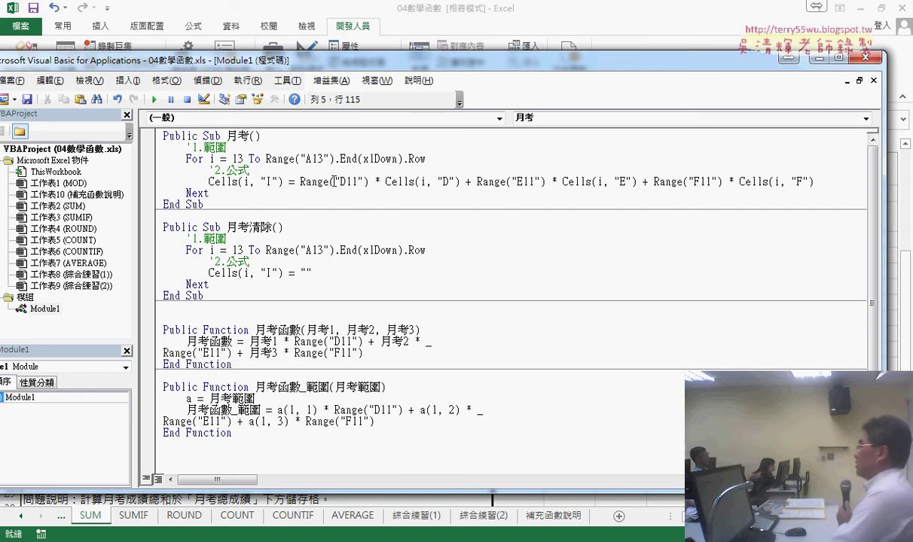
key(Return)
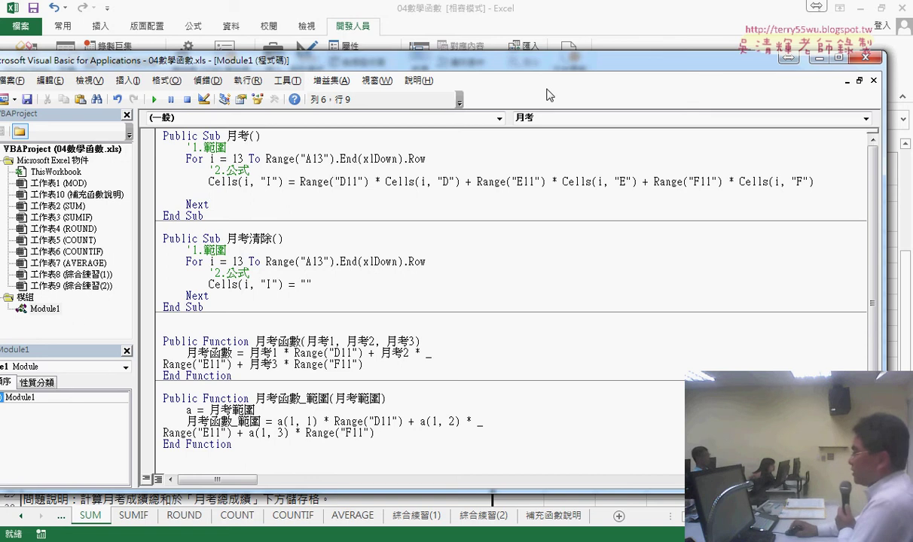
click(548, 12)
- Rerun 月考 to refill column I, then give I13 the custom number format 0 so it shows 84
click(531, 242)
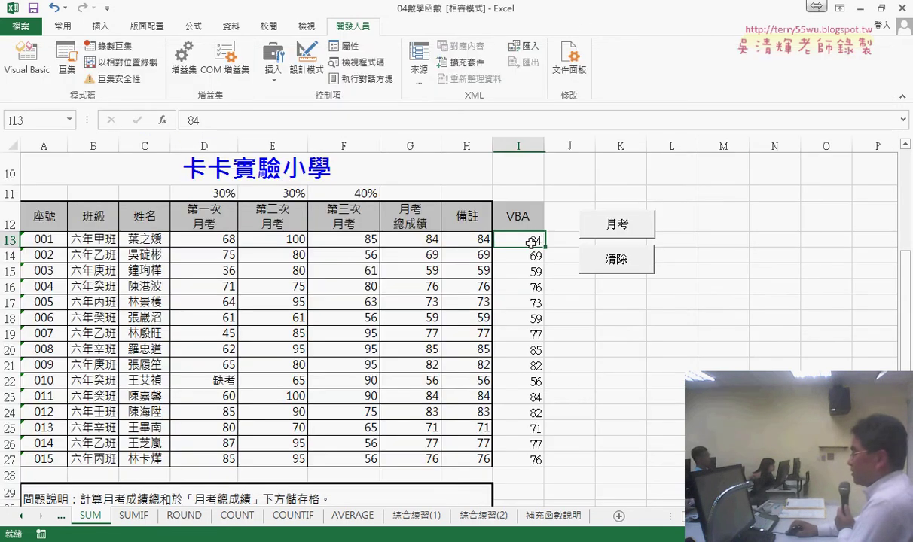
click(611, 256)
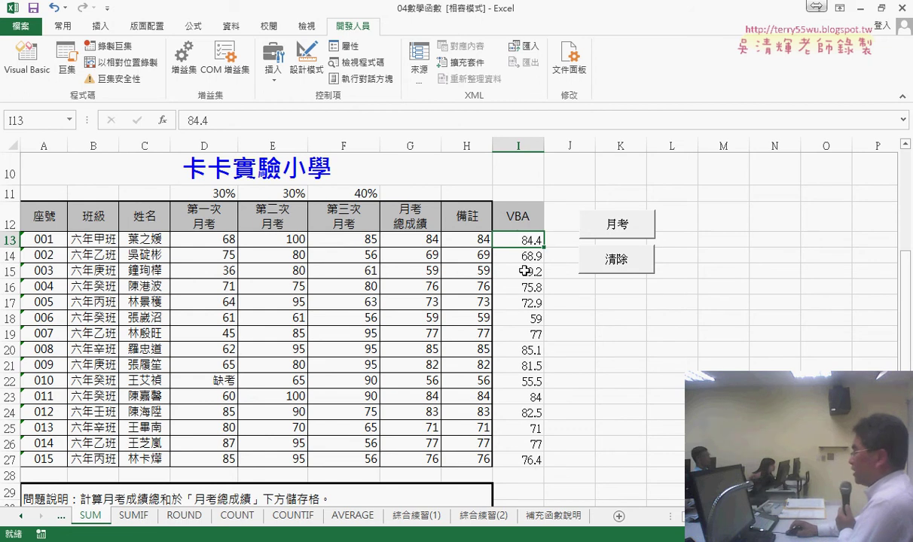
right_click(521, 242)
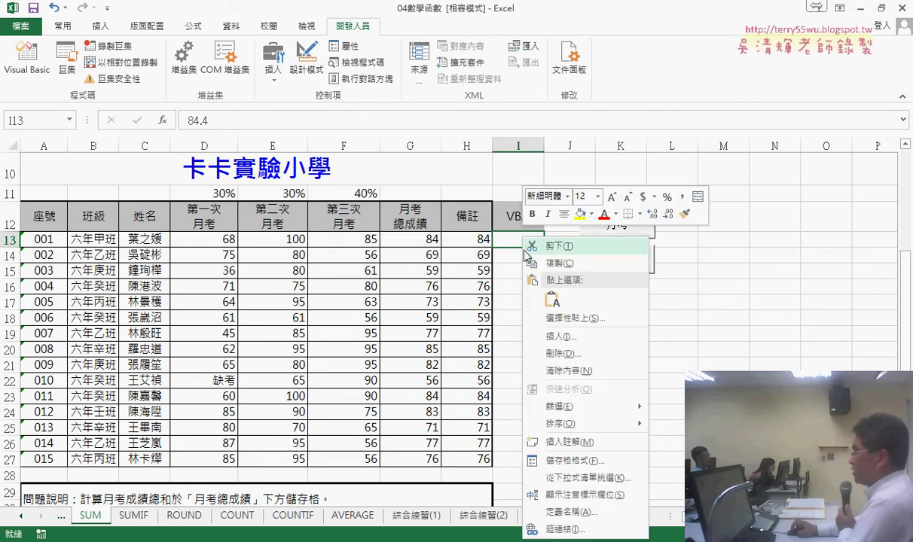
click(555, 461)
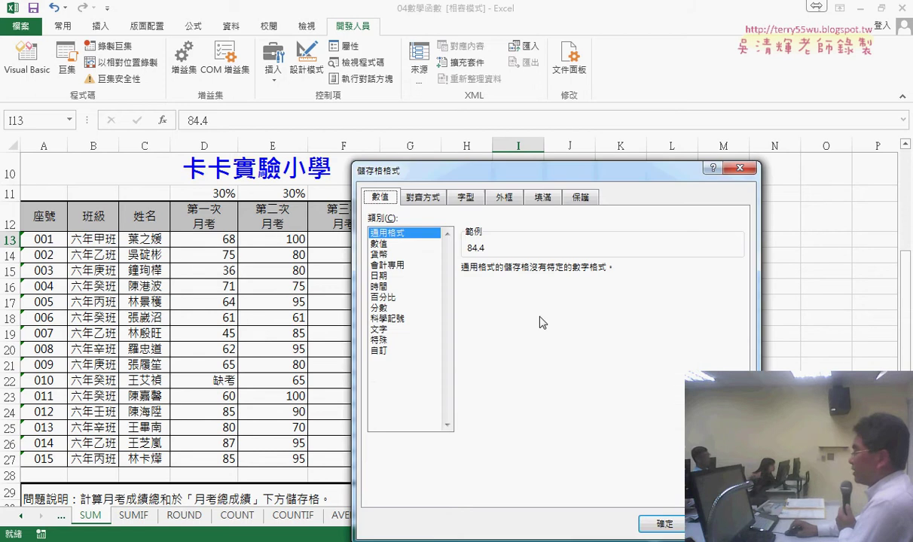
drag(501, 178, 422, 102)
click(300, 274)
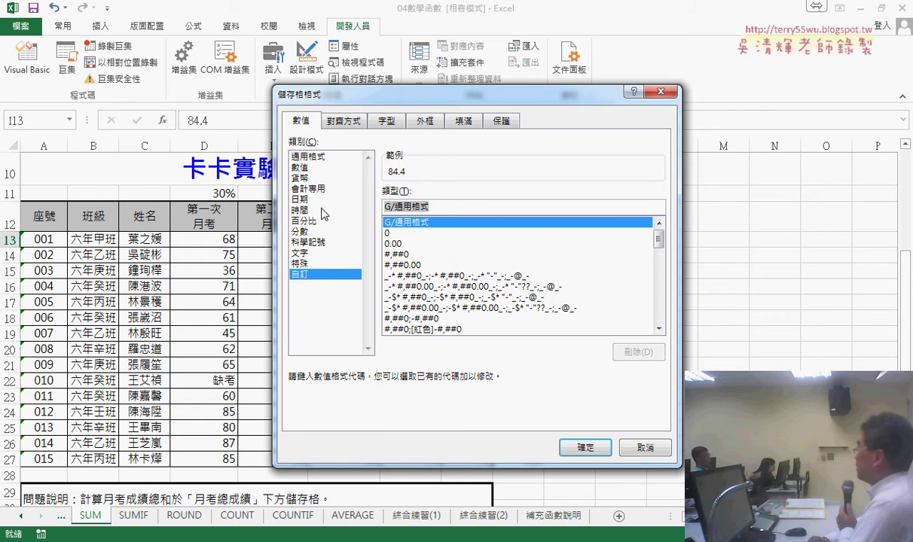
text(0)
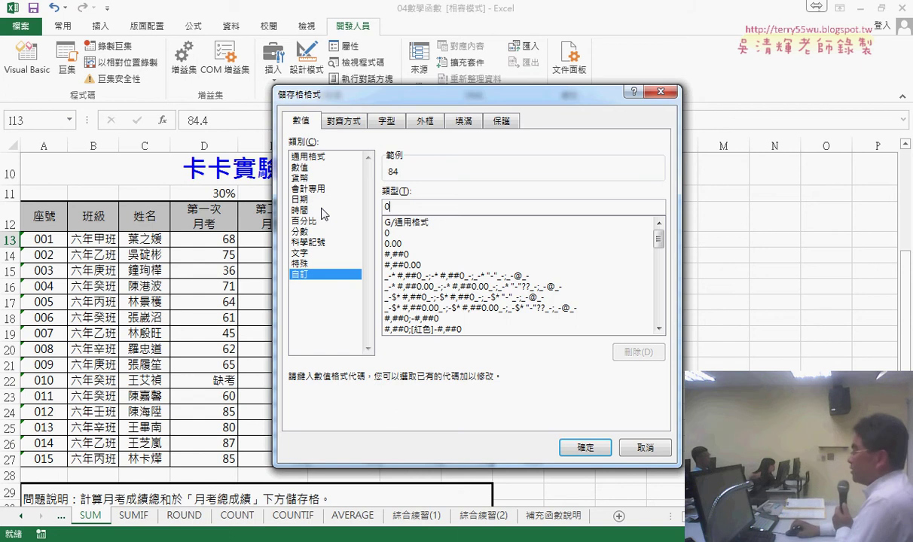
double_click(384, 206)
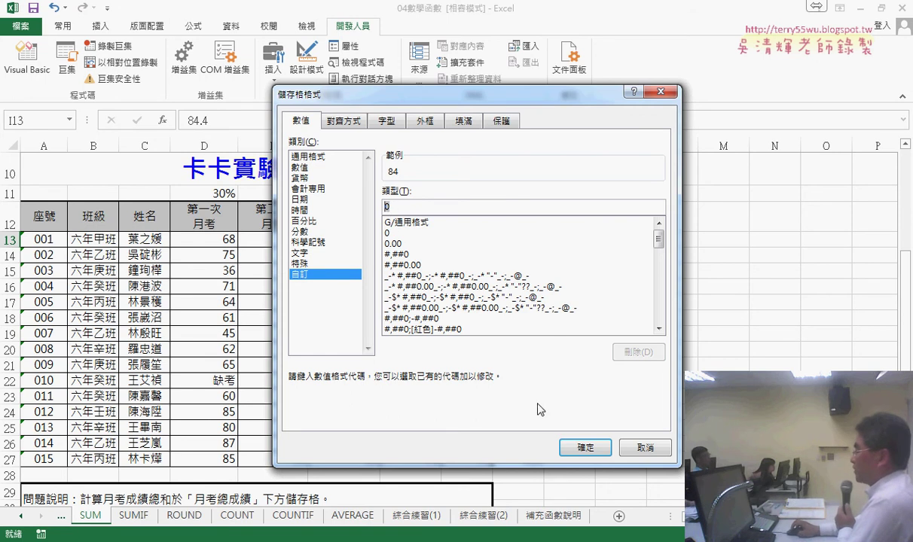
click(589, 447)
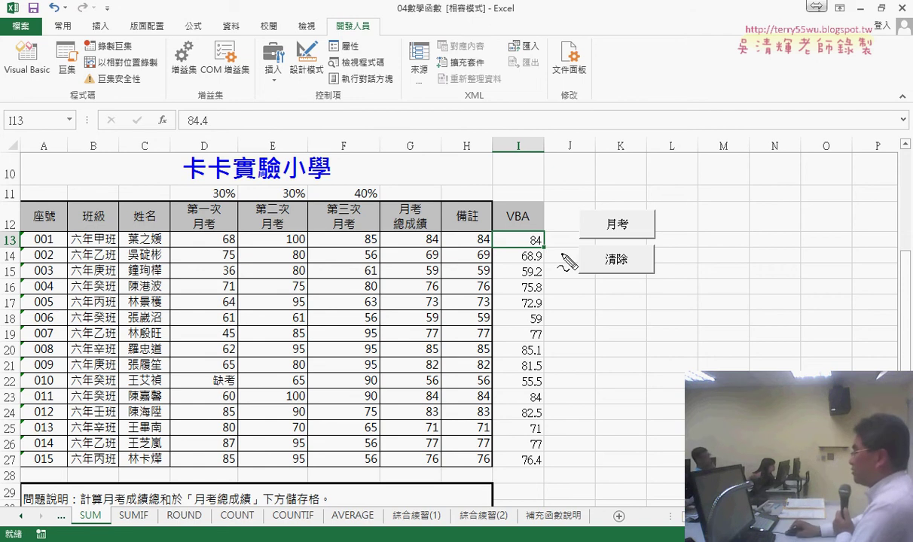
drag(516, 253, 561, 255)
drag(457, 272, 518, 240)
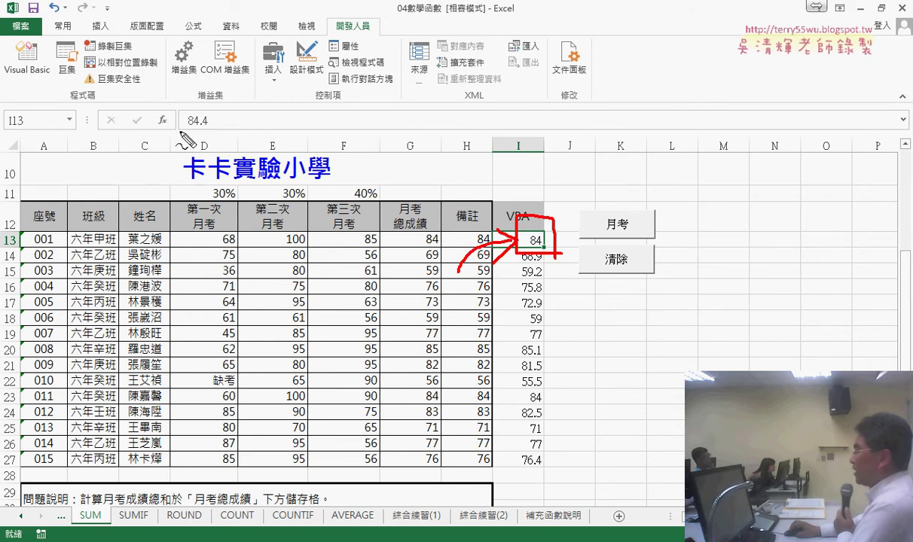
drag(179, 132, 188, 139)
mouse_move(324, 155)
mouse_down()
mouse_move(236, 120)
mouse_move(253, 122)
mouse_up()
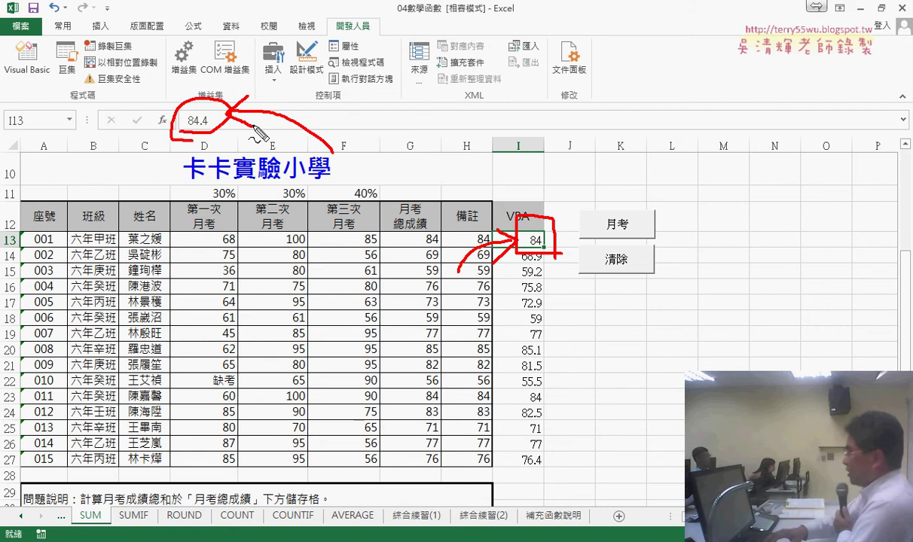
key(Escape)
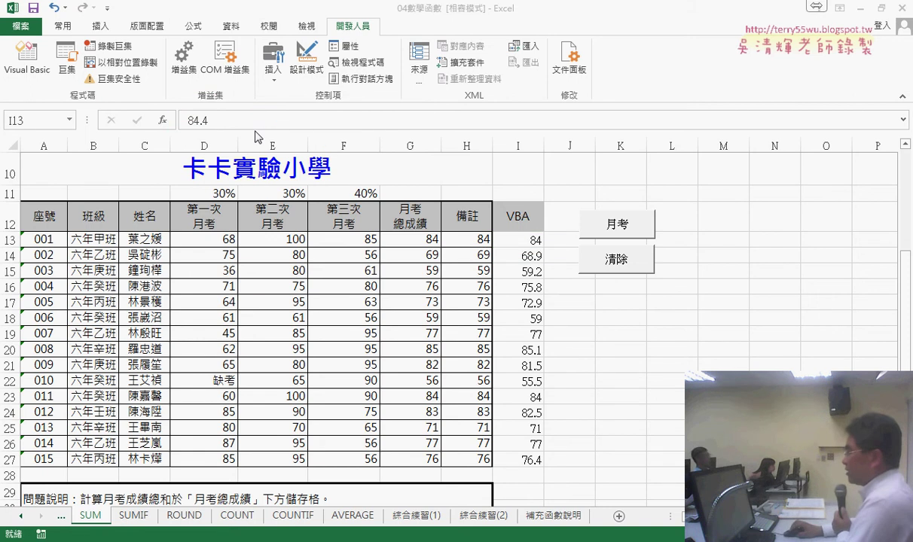
- Add Cells.NumberFormatLocal = "0" below the weighted-total formula in the 月考 macro
click(38, 67)
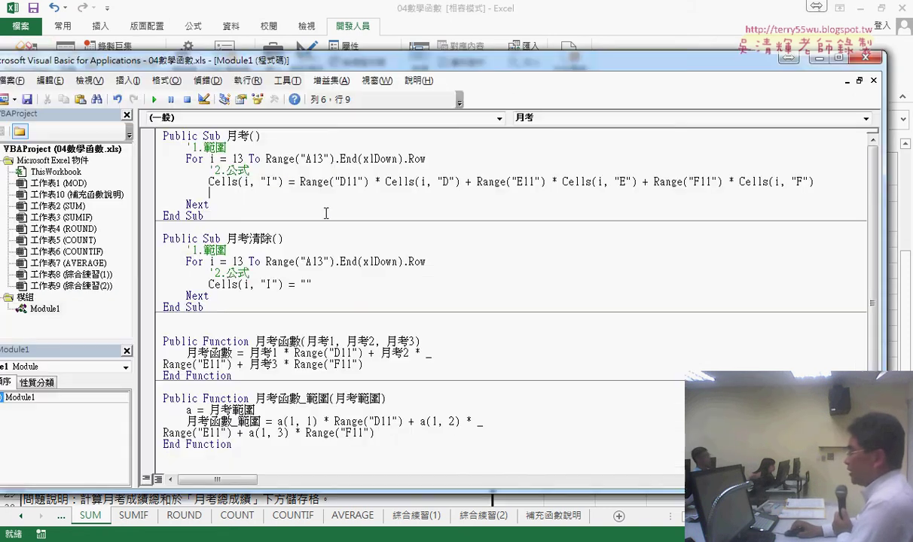
drag(208, 182, 227, 182)
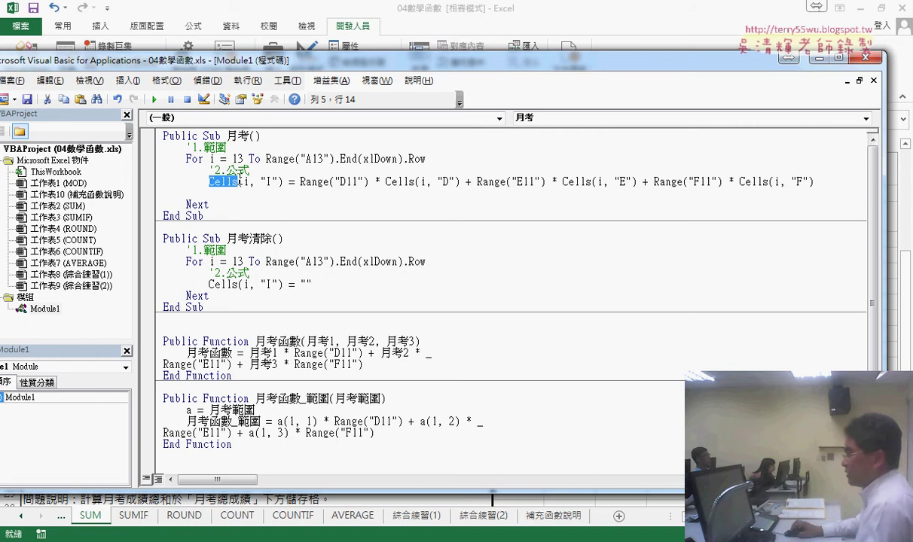
click(229, 194)
text(Cells)
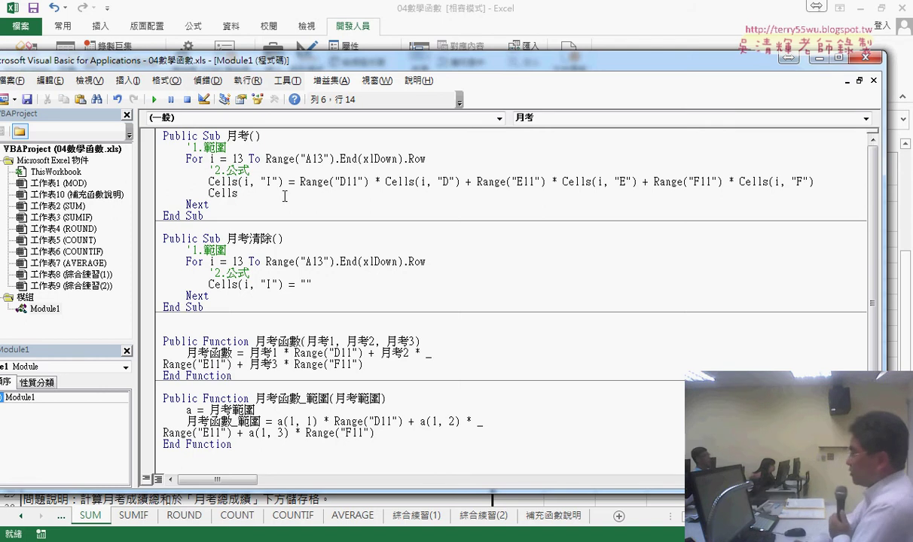
text(.)
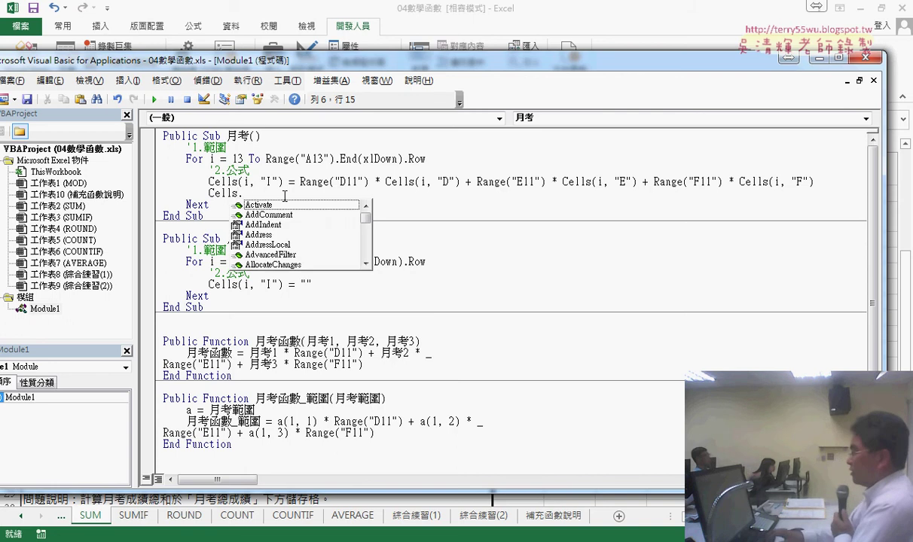
text(n)
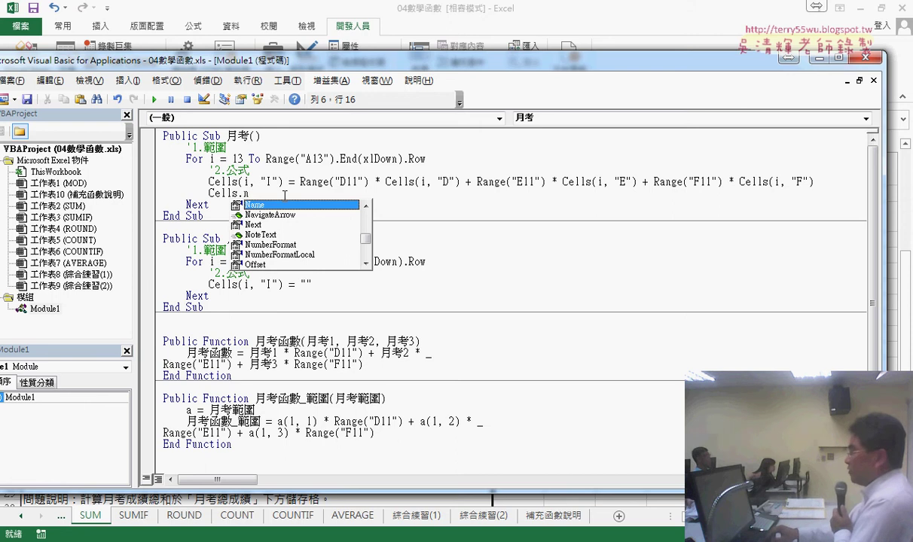
key(Down)
key(Down)
key(Down)
key(Down)
key(Down)
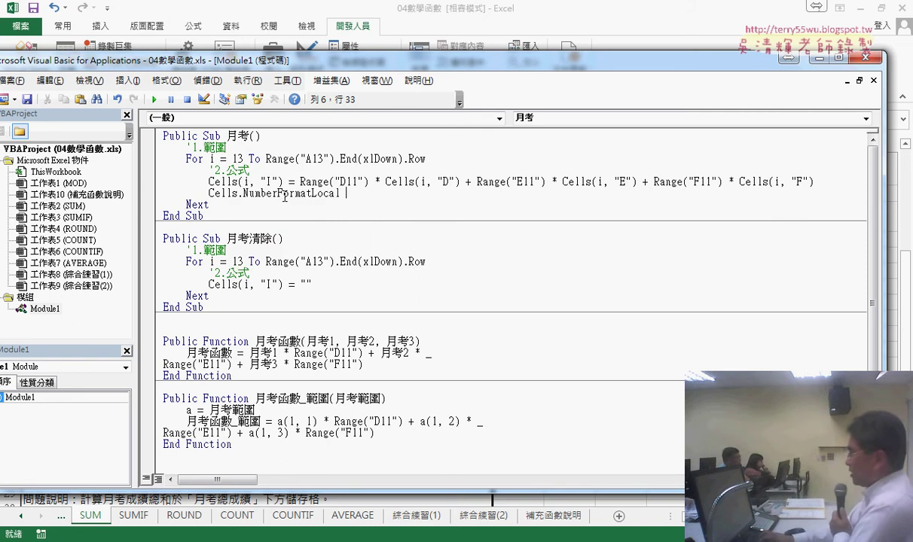
text(=")
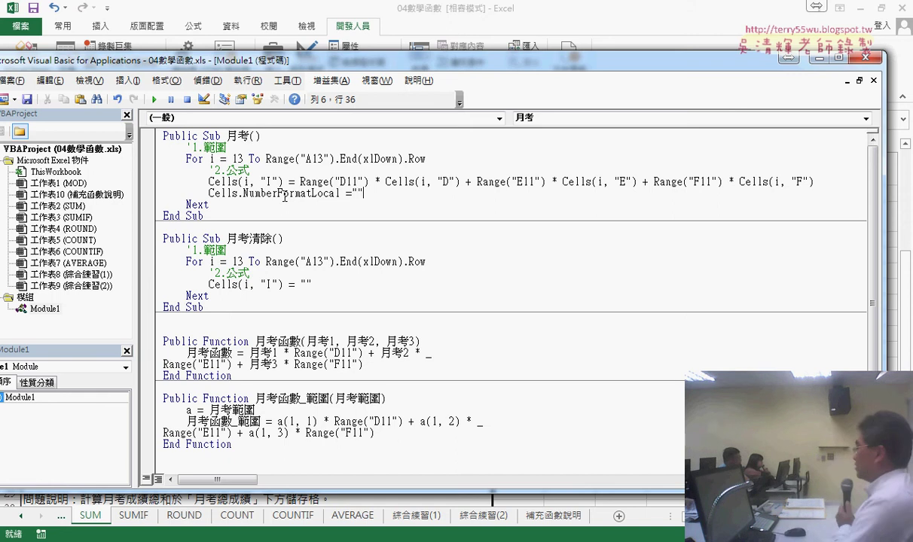
text(0)
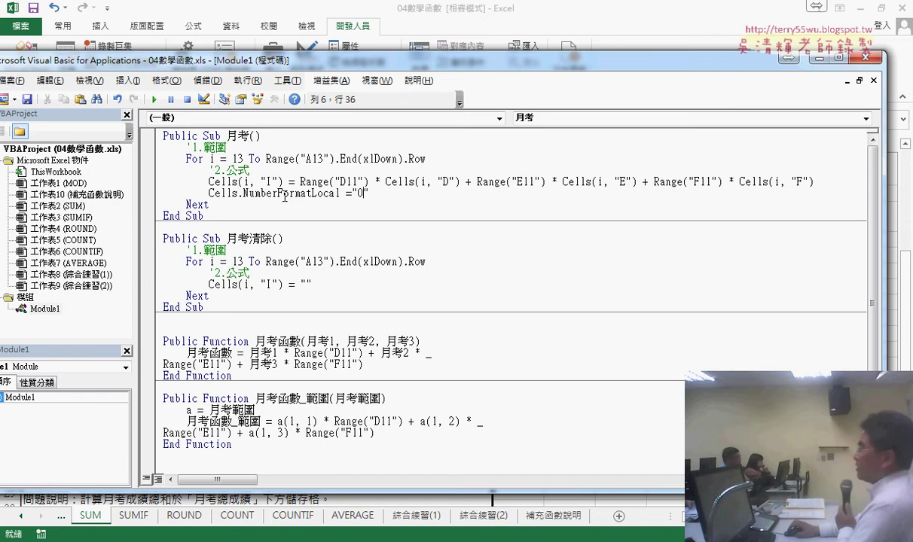
double_click(359, 193)
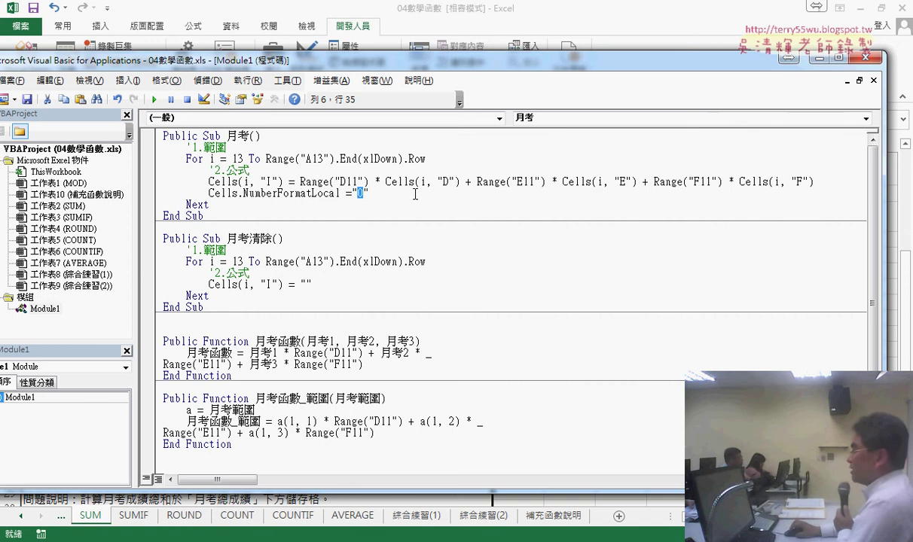
drag(243, 193, 341, 194)
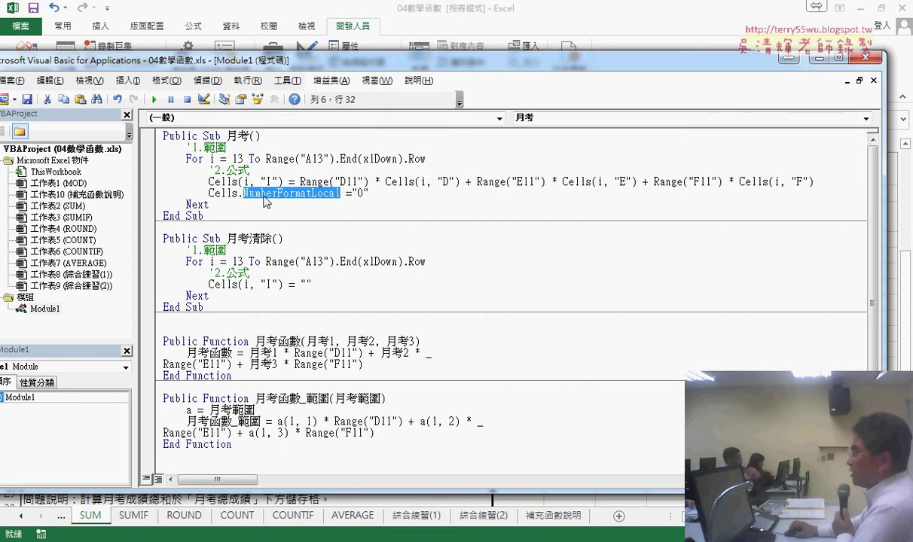
- Review the Cells(i, "I").NumberFormatLocal = "0" line, undo a stray edit, and minimize the VBA editor
double_click(265, 181)
click(287, 181)
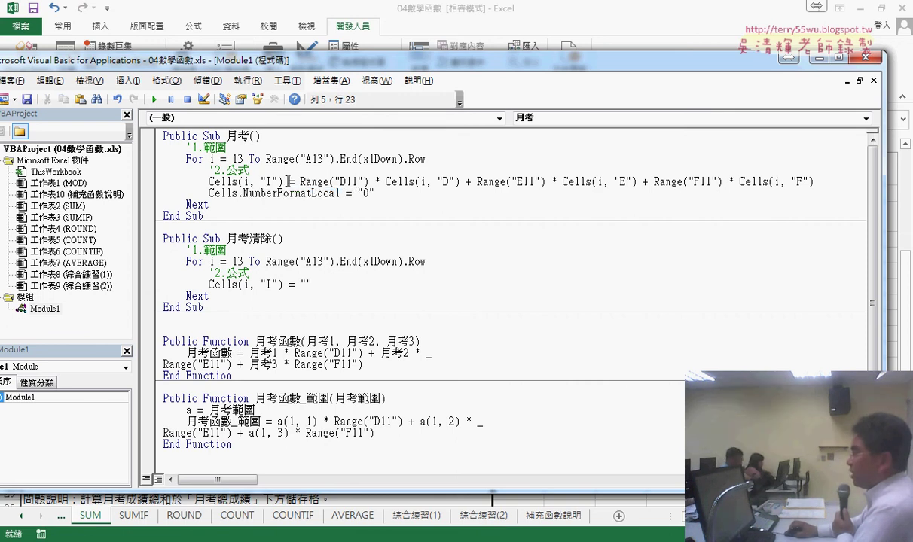
mouse_move(238, 182)
mouse_down()
mouse_move(286, 181)
mouse_move(238, 194)
mouse_up()
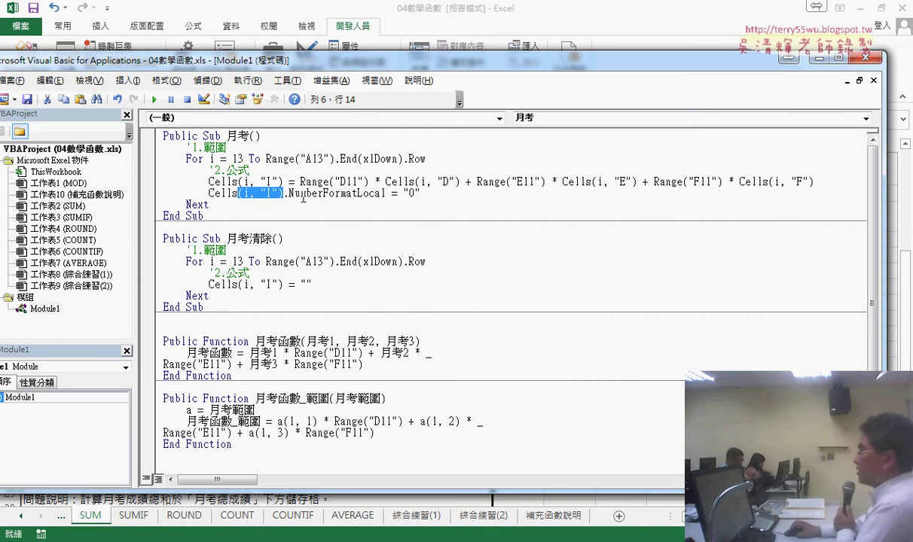
double_click(408, 194)
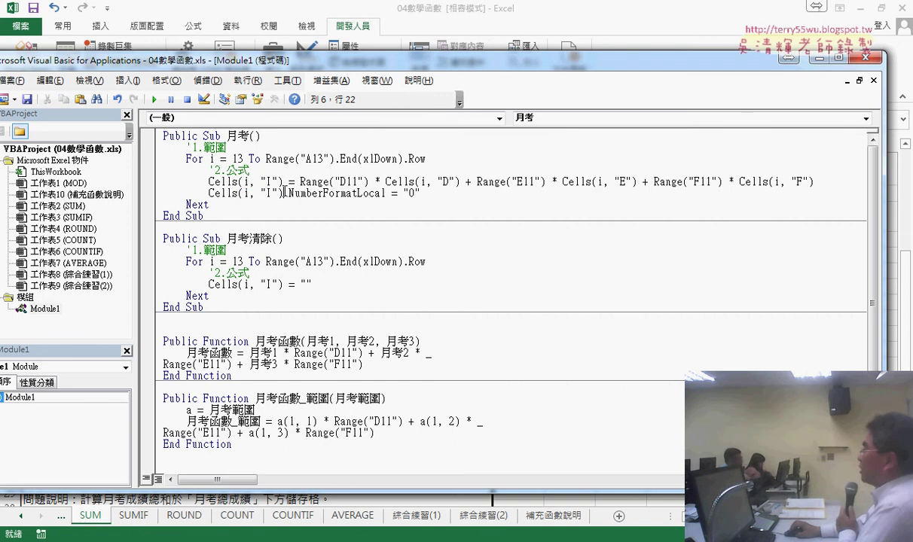
mouse_move(282, 193)
mouse_down()
mouse_move(244, 194)
mouse_move(419, 194)
mouse_up()
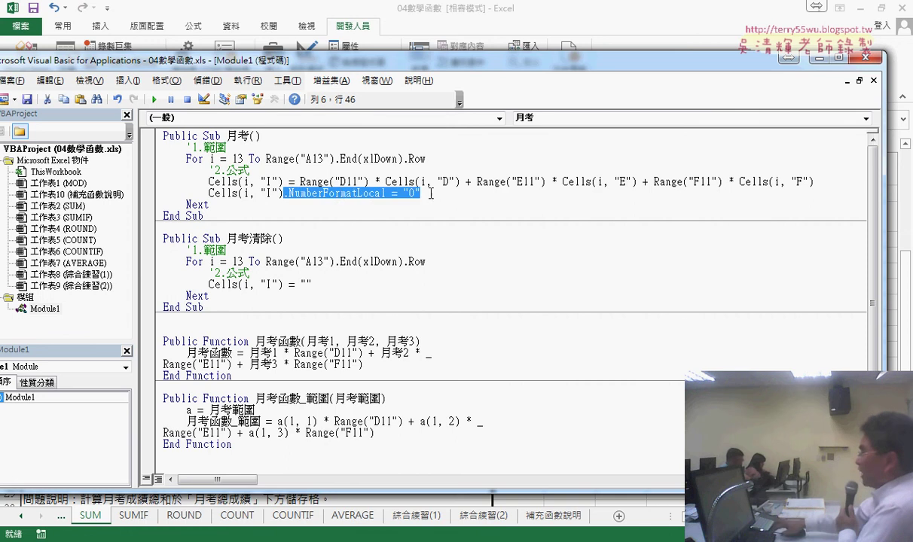
text(.)
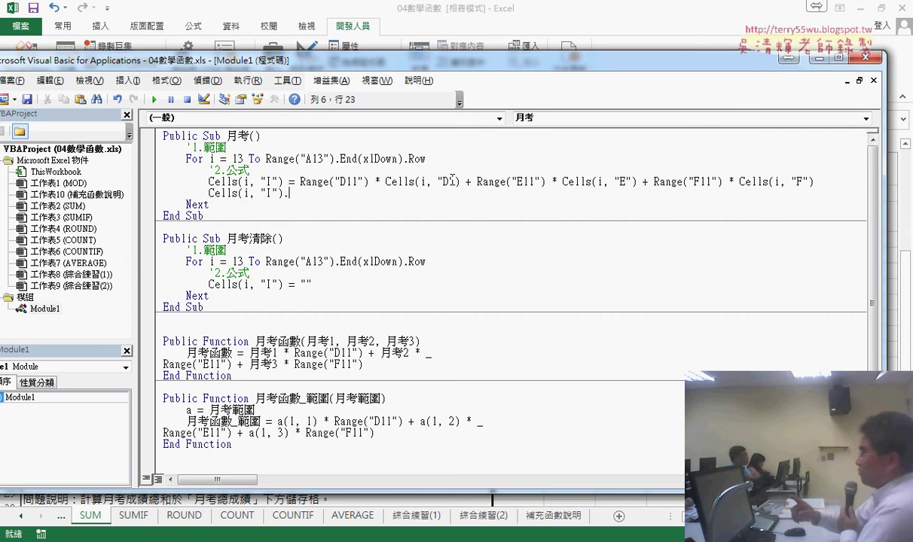
key(ctrl+z)
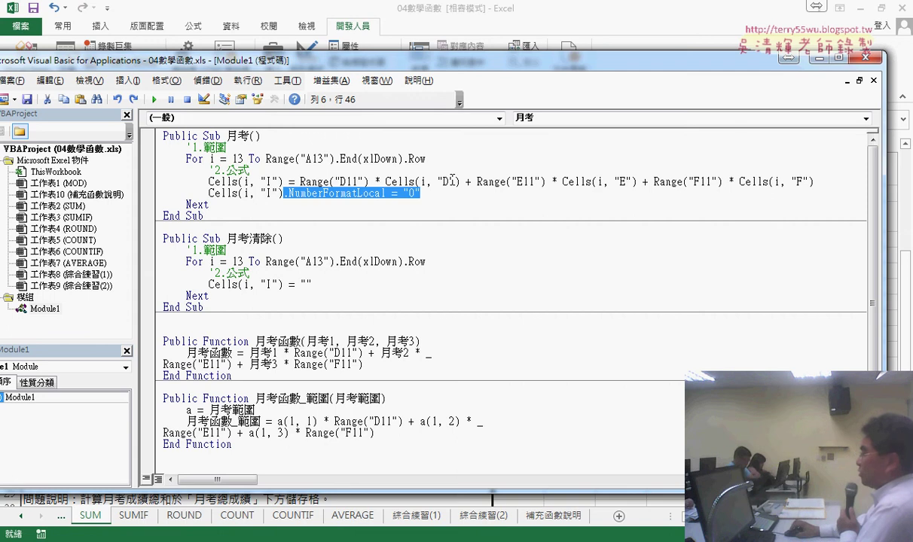
click(240, 194)
drag(239, 193, 283, 194)
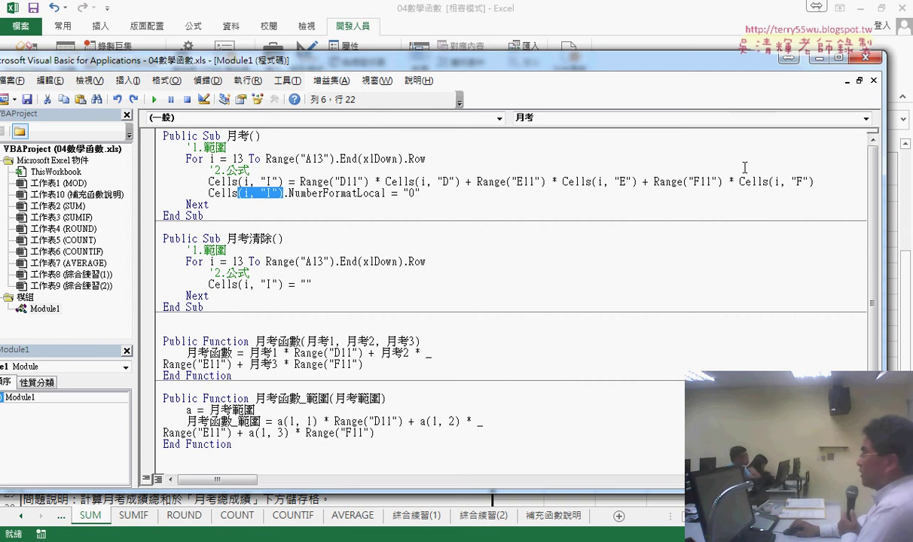
click(821, 60)
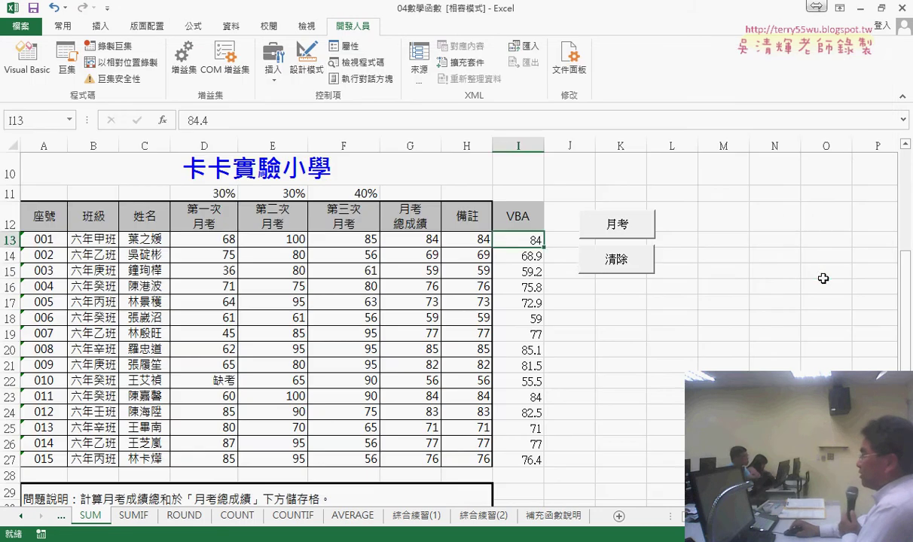
- Clear column I with 清除 and rerun 月考, confirming I13 shows 84 while storing 84.4
click(825, 273)
click(616, 253)
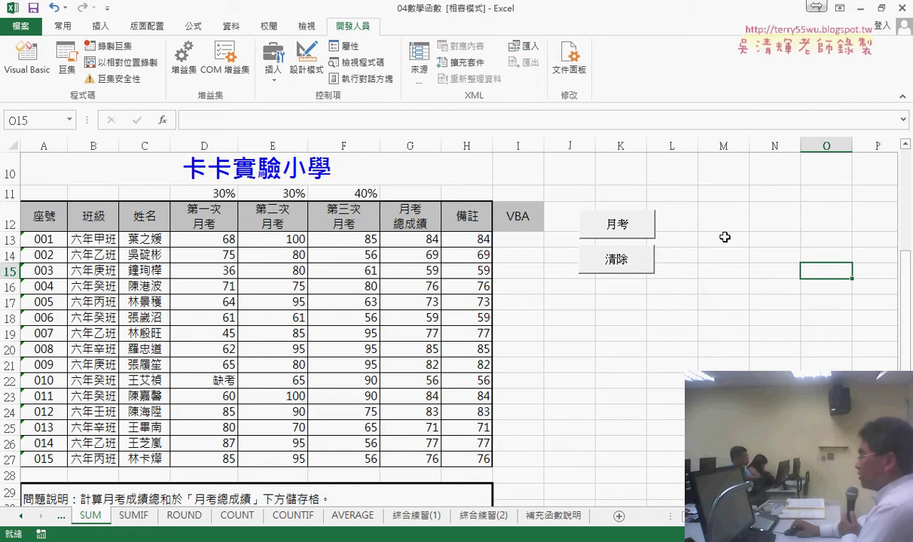
click(524, 244)
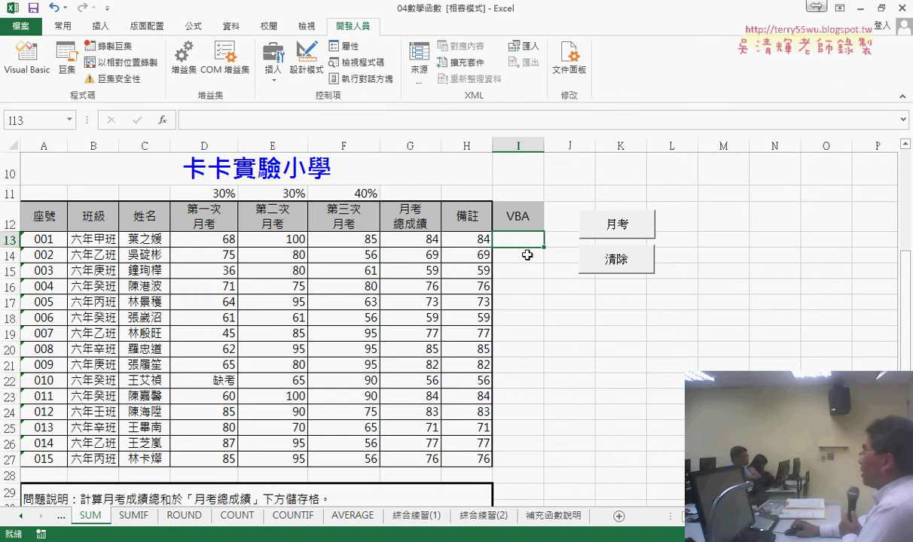
click(535, 258)
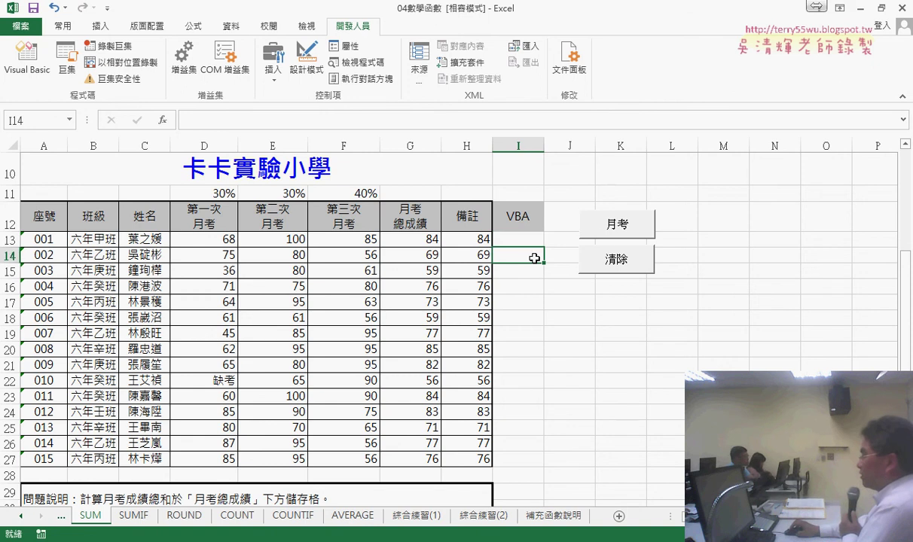
click(601, 239)
drag(535, 240, 534, 459)
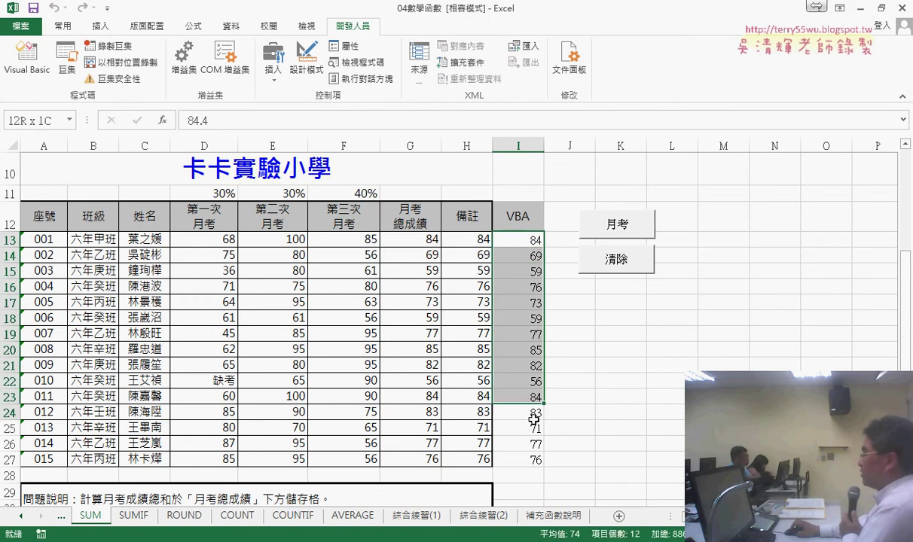
click(566, 256)
click(522, 240)
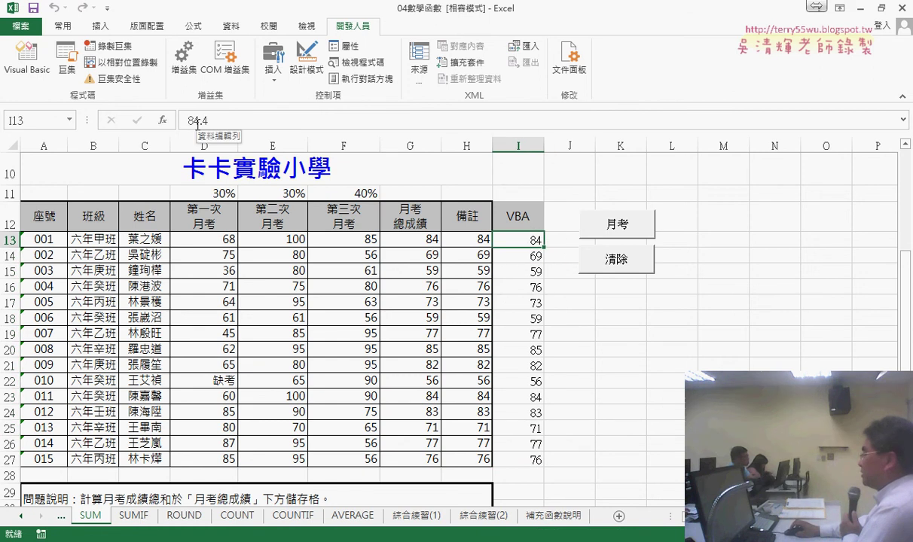
- Confirm I13 uses the custom 0 format in 儲存格格式, then return to the 月考 macro code
right_click(536, 238)
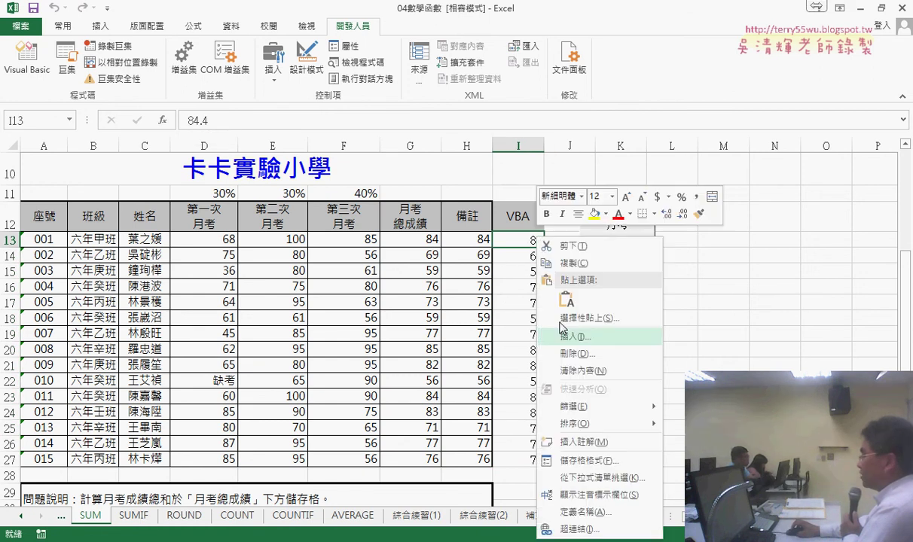
click(584, 461)
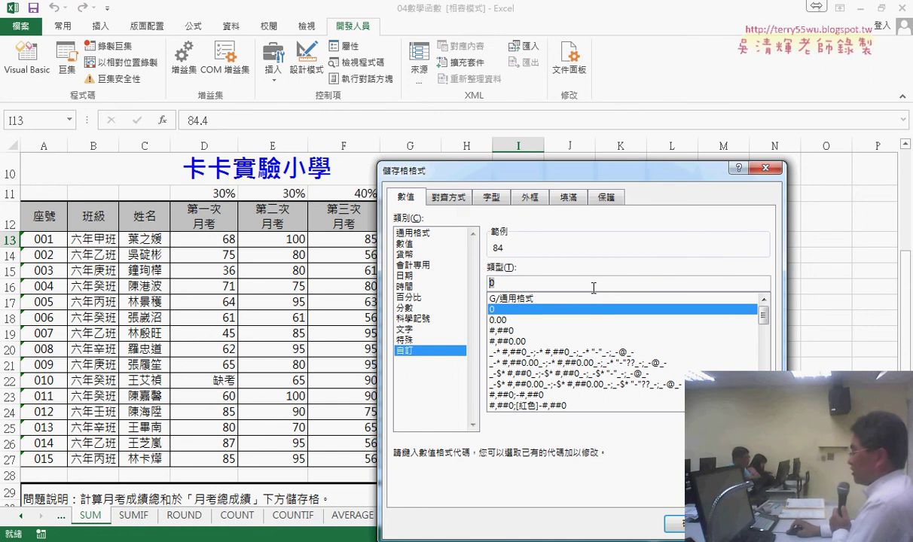
key(Return)
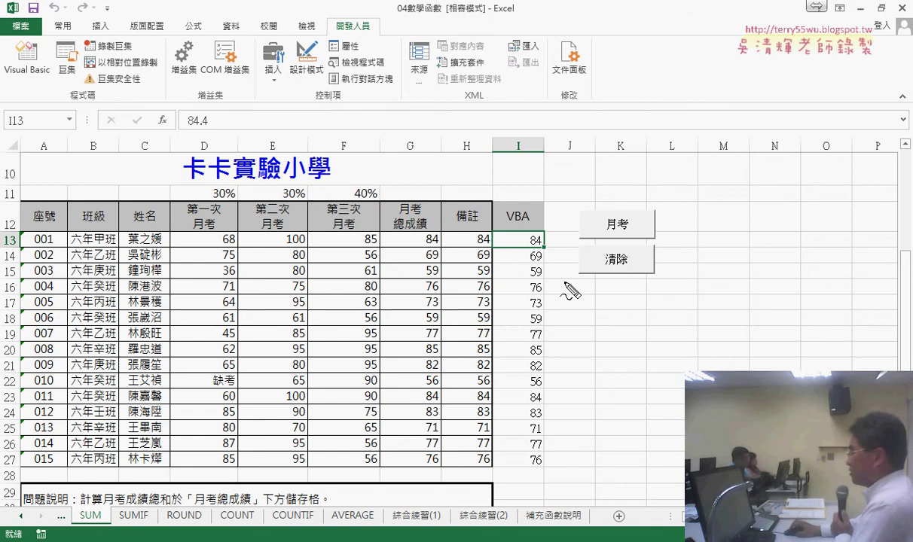
mouse_move(619, 238)
mouse_down()
mouse_move(638, 229)
mouse_move(627, 281)
mouse_up()
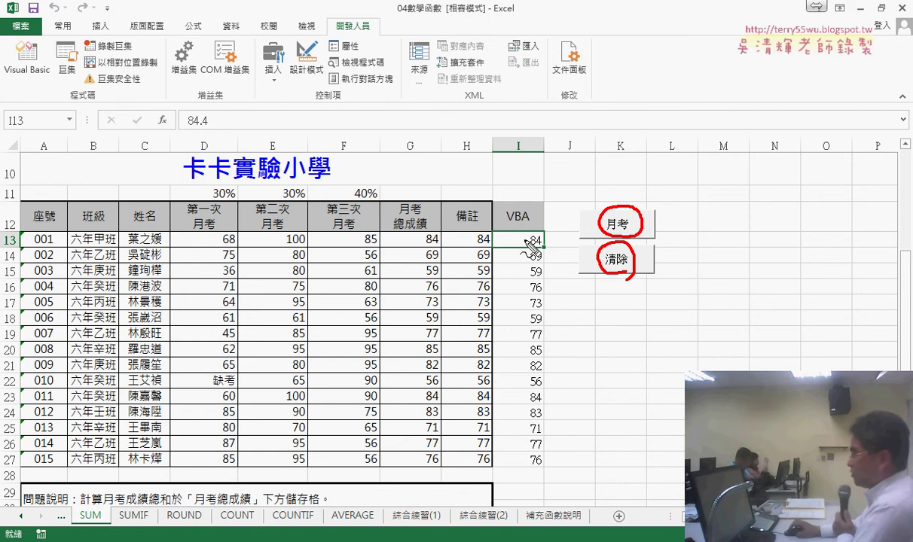
key(Escape)
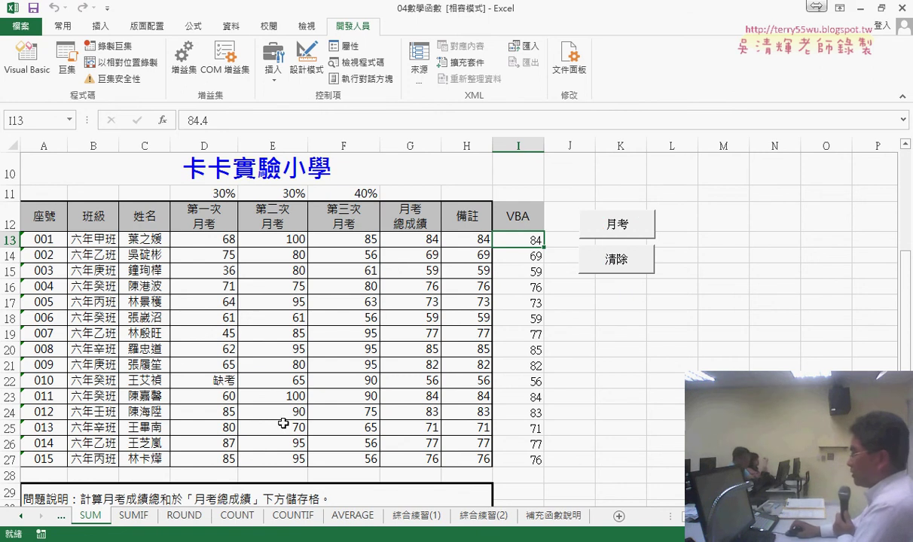
click(258, 452)
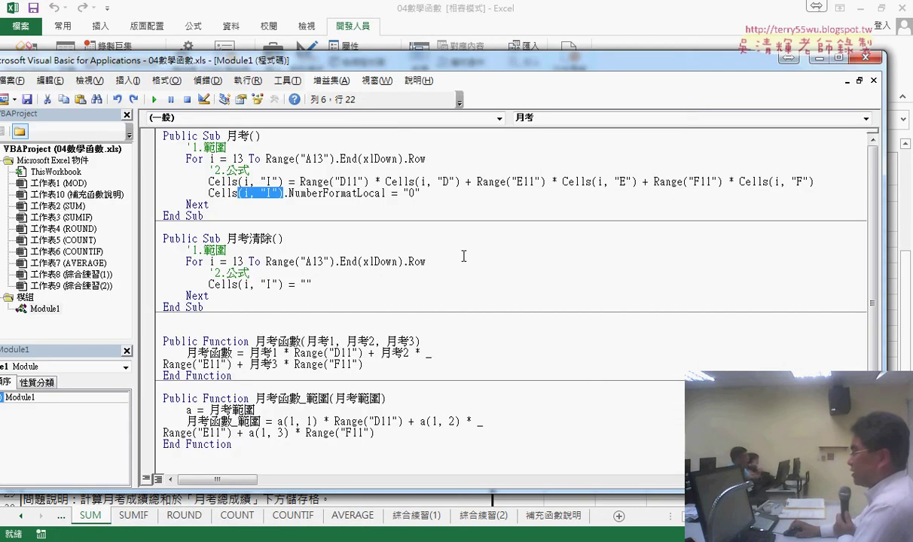
- Highlight the weighted-total formula and NumberFormatLocal line, then switch to the 程式碼.docx notes
drag(300, 182, 840, 182)
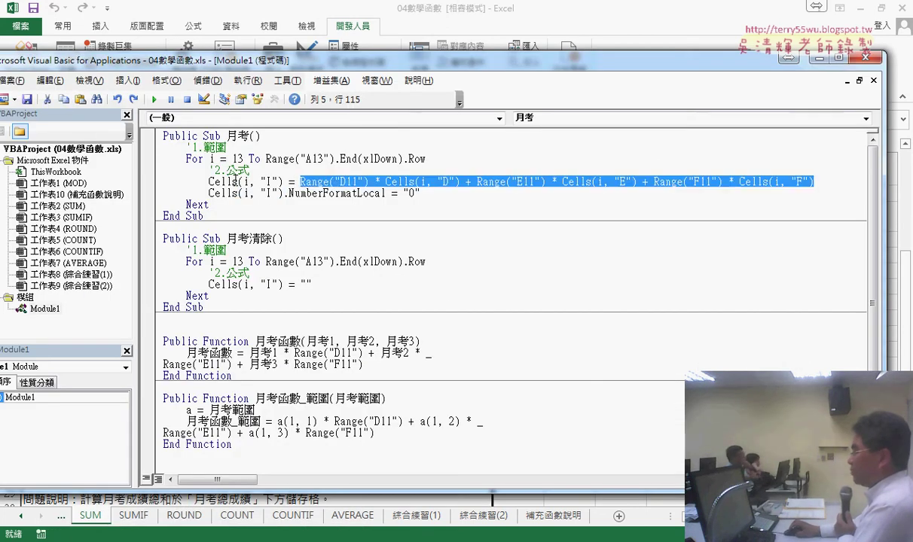
drag(209, 192, 438, 195)
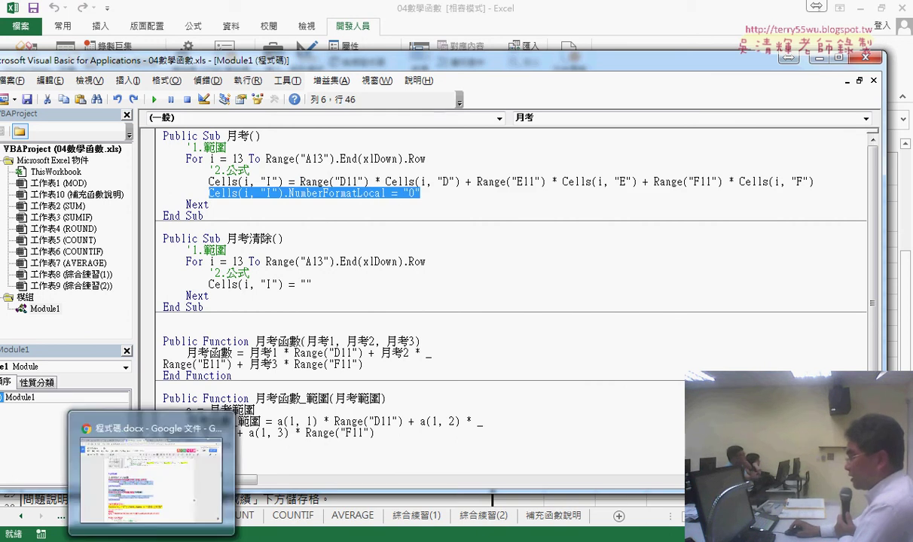
click(143, 455)
- Scroll up to the 3.VBA的兩種方式 section and highlight the Public Sub 月考() code block
click(499, 292)
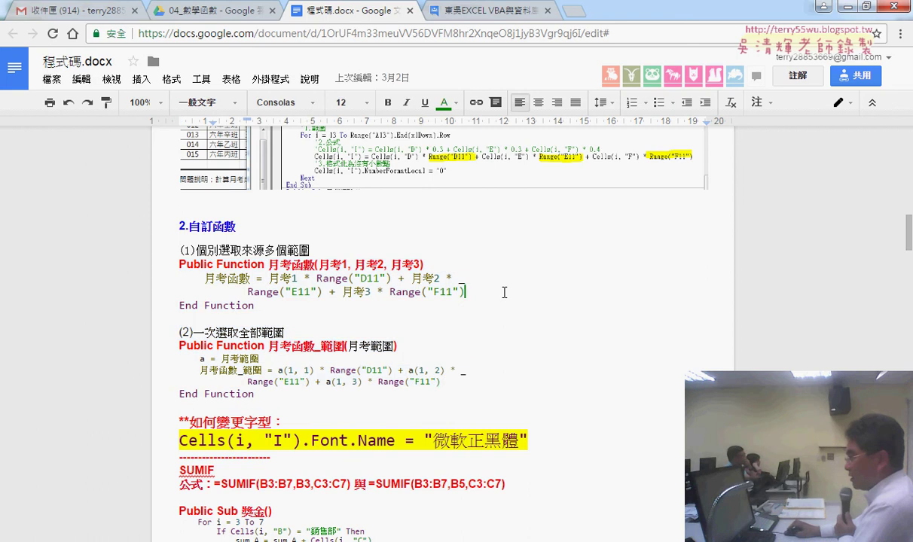
scroll(500, 293, down, 2)
scroll(367, 247, up, 5)
scroll(368, 247, up, 2)
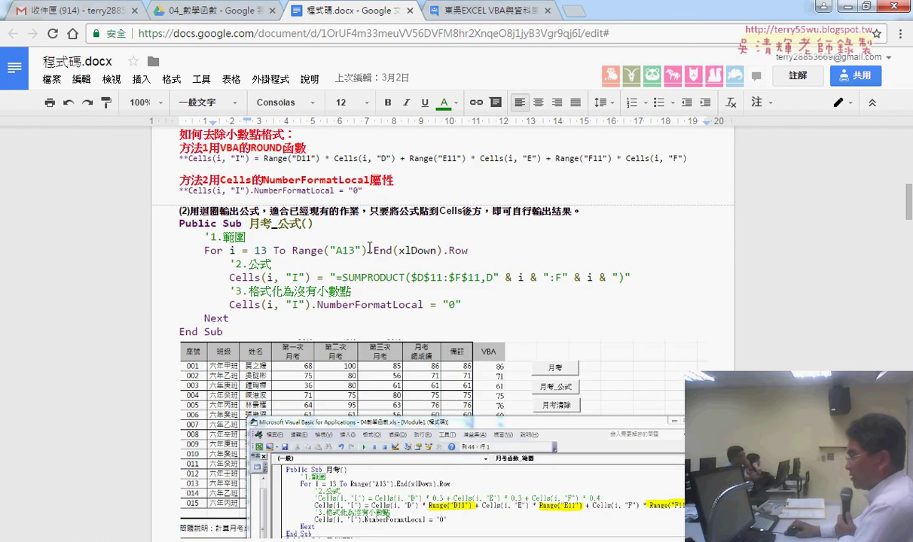
scroll(367, 247, up, 1)
scroll(367, 247, up, 1)
scroll(367, 248, up, 2)
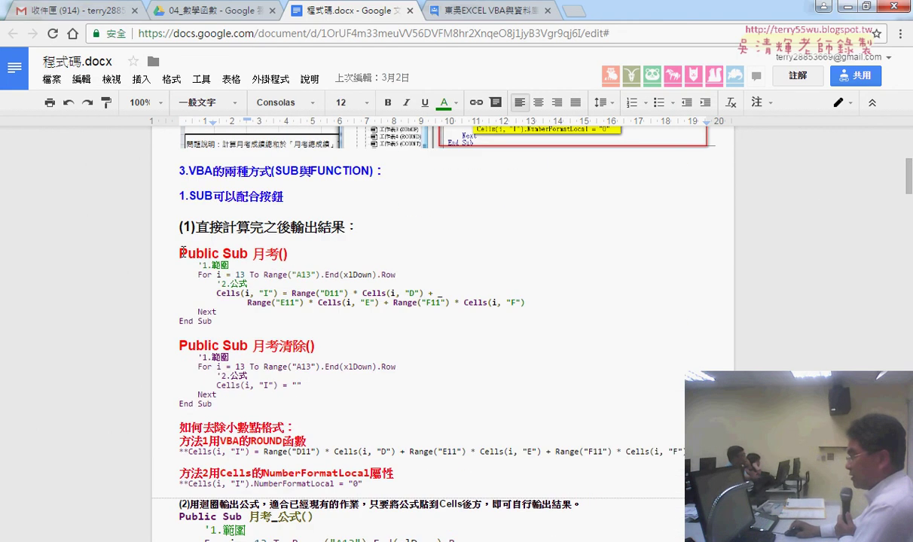
drag(178, 249, 226, 324)
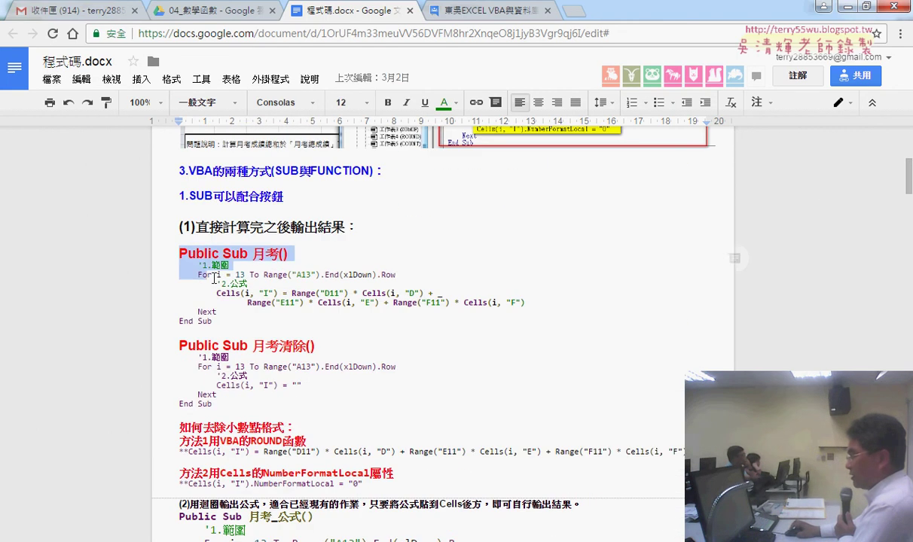
click(210, 367)
- Scroll down to 如何去除小數點格式 and point out the ROUND method's formula line
scroll(226, 354, down, 1)
scroll(266, 324, down, 1)
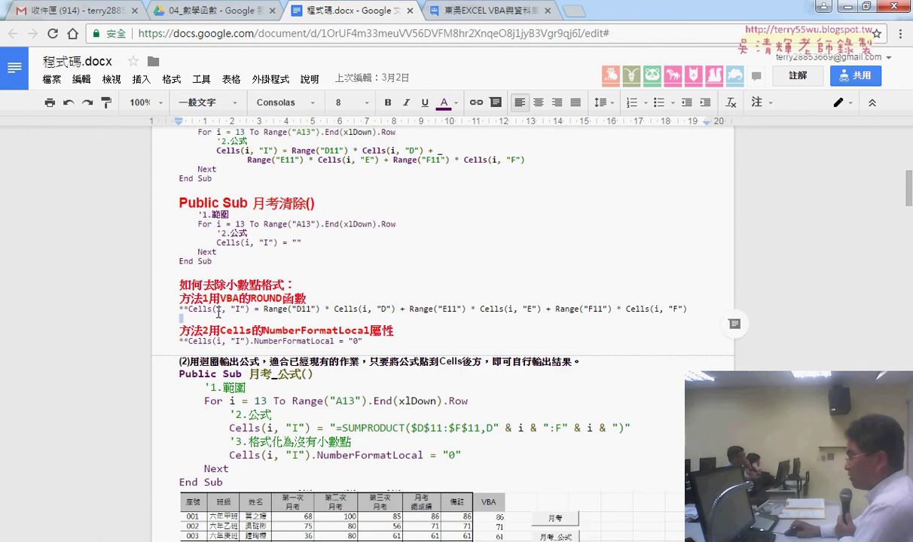
click(268, 309)
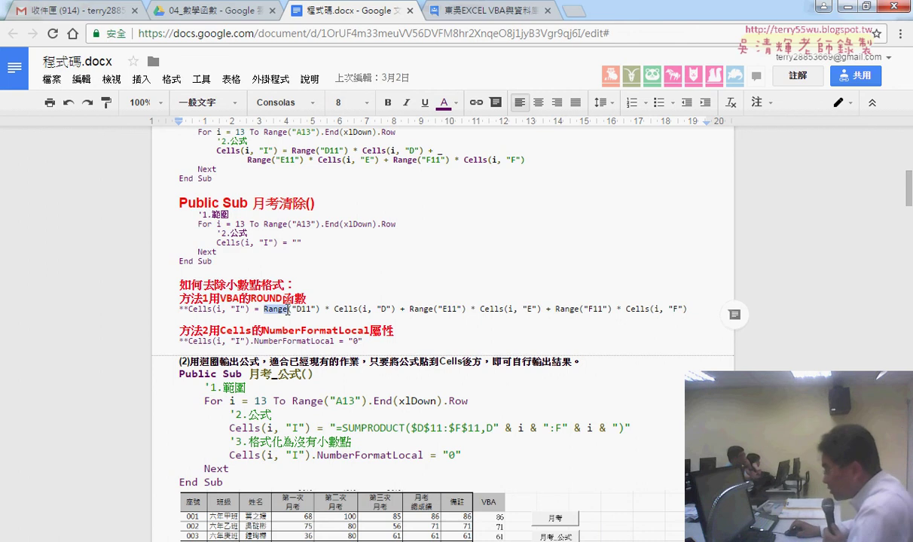